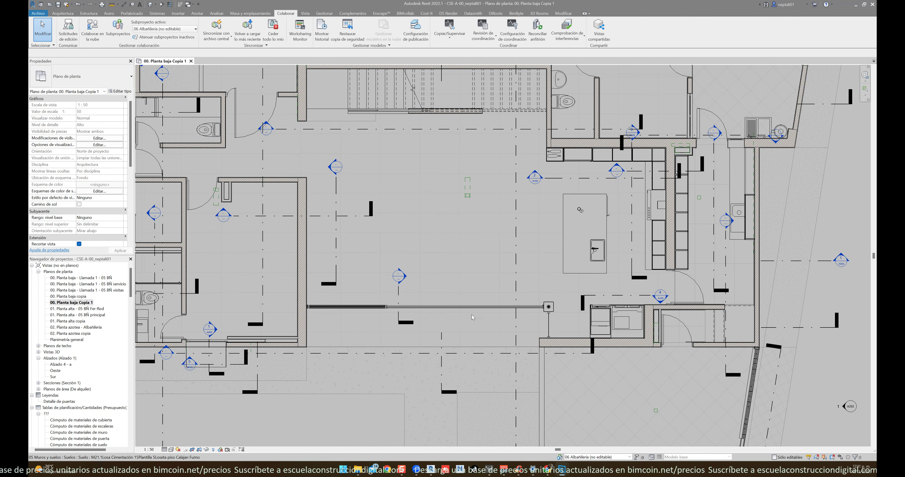
# Step: Browse the Modelo genérico folder to the Entrecalle family file, then close the browser
pyautogui.click(50, 5)
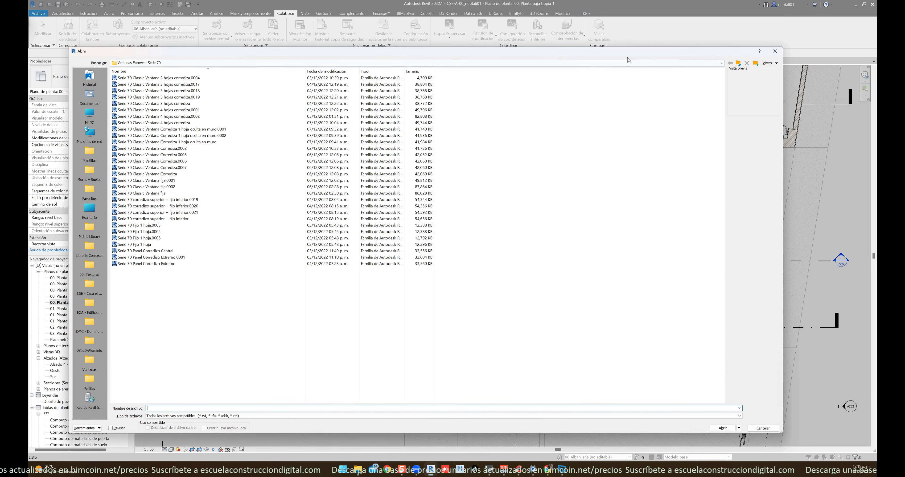
pyautogui.click(733, 62)
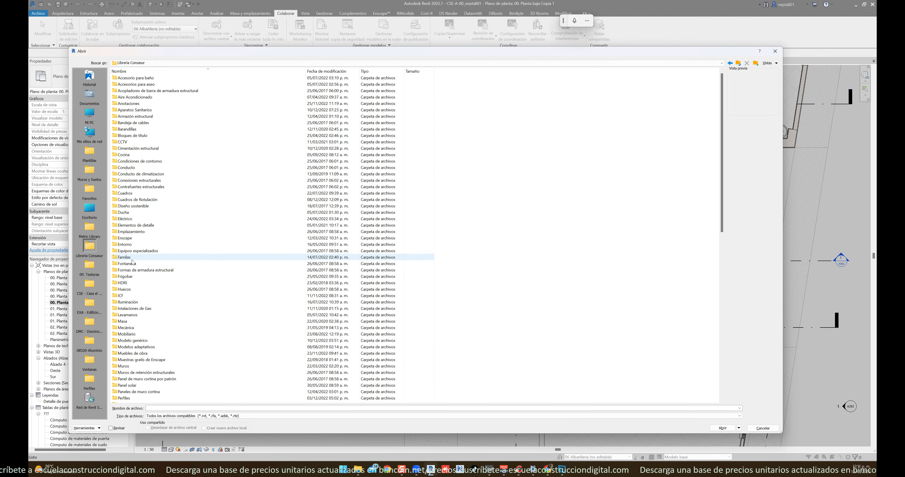
pyautogui.doubleClick(131, 321)
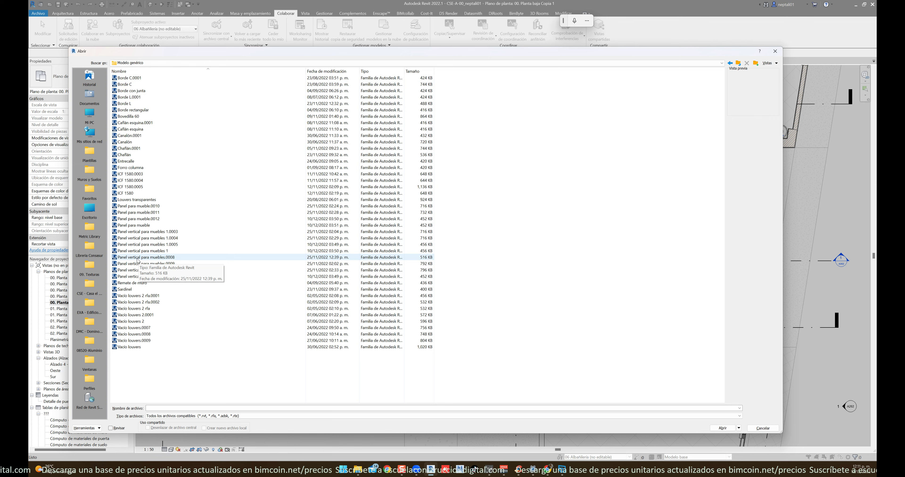
pyautogui.click(126, 163)
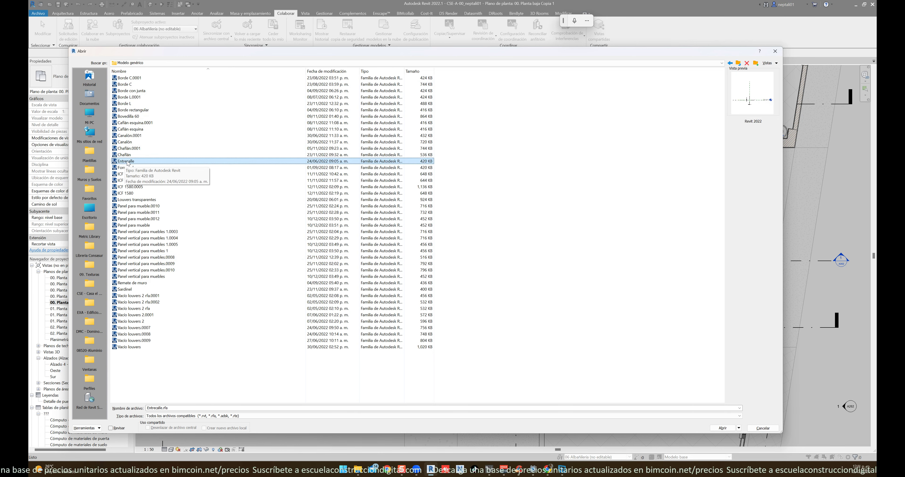
pyautogui.click(763, 429)
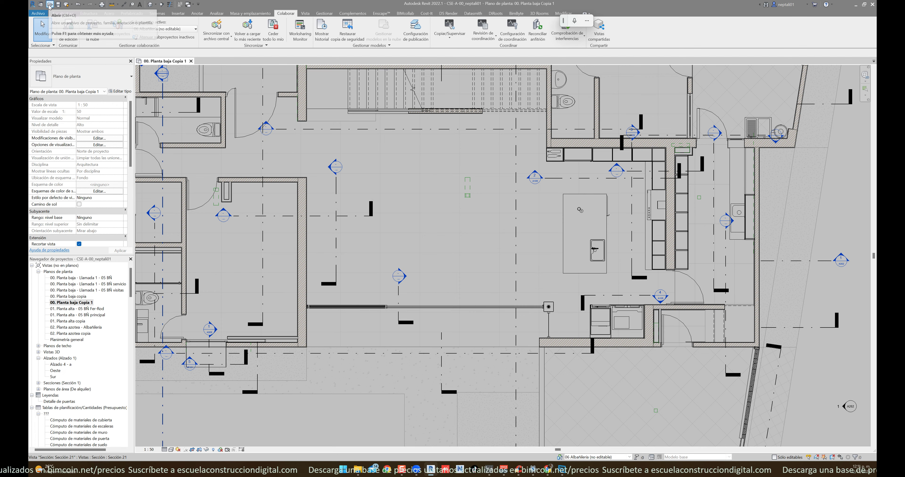
# Step: Open Plantillas > Plantilla arquitectónica as a local copy with a time stamp appended
pyautogui.click(49, 4)
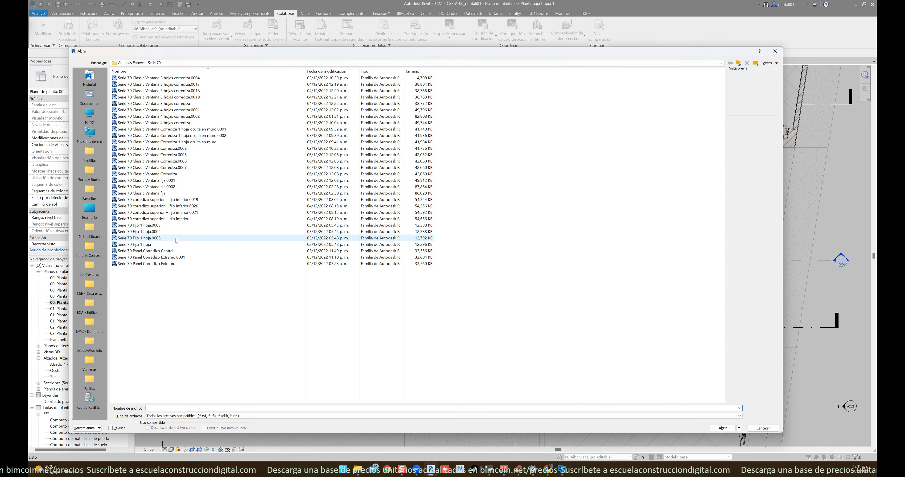
pyautogui.click(90, 159)
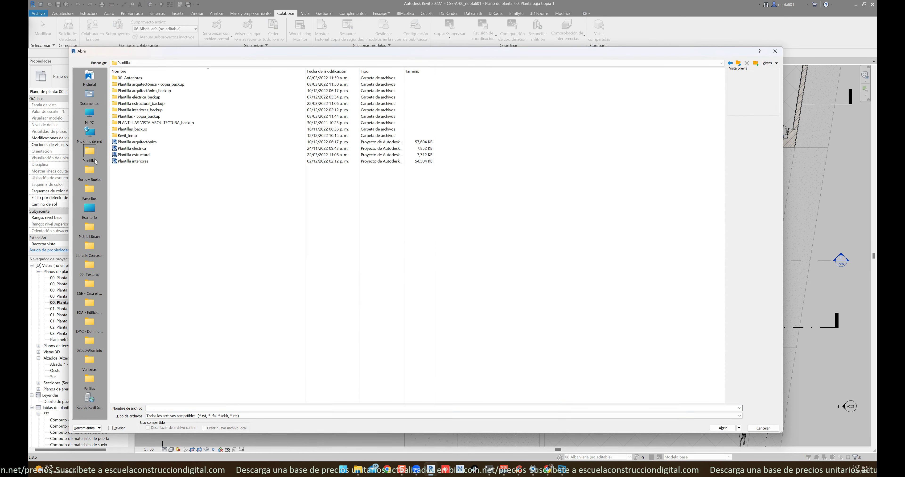
pyautogui.click(140, 144)
pyautogui.doubleClick(140, 144)
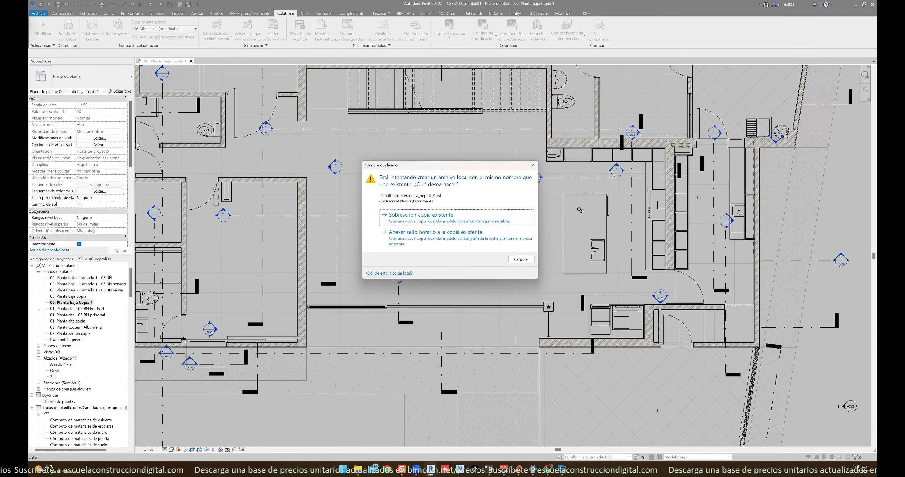
pyautogui.click(432, 232)
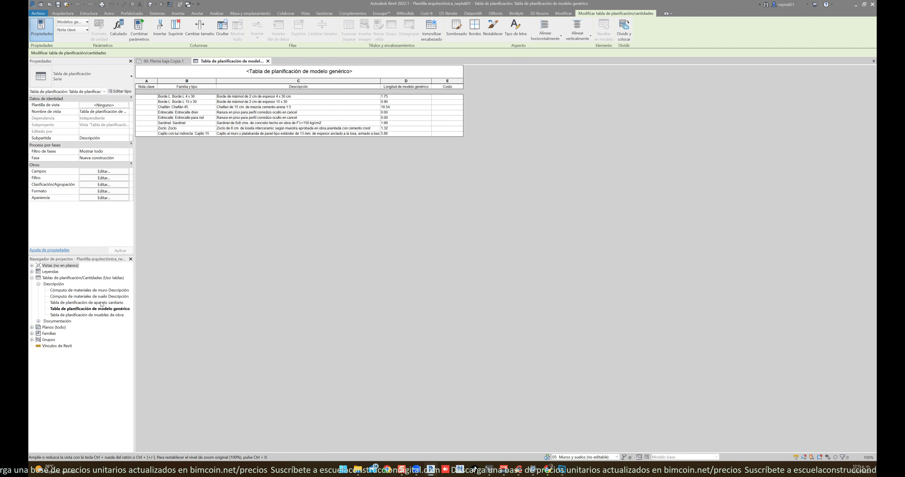
# Step: Open the 00. Planta Baja floor plan from the Planos list in the Project Browser
pyautogui.click(32, 327)
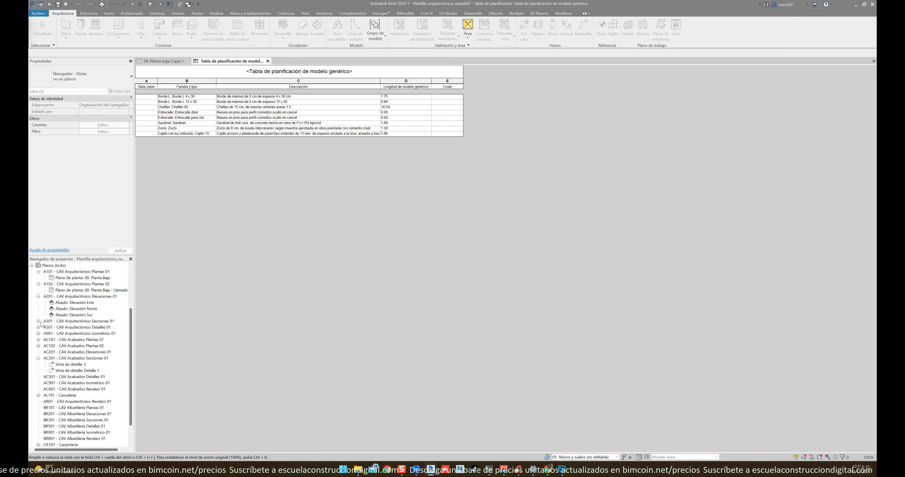
pyautogui.doubleClick(83, 278)
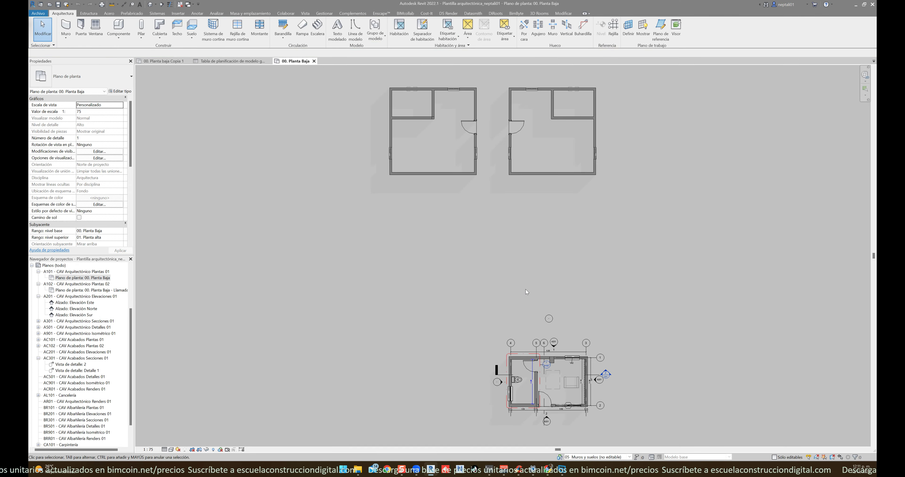
pyautogui.scroll(3, 571, 418)
pyautogui.scroll(6, 572, 415)
pyautogui.scroll(2, 571, 414)
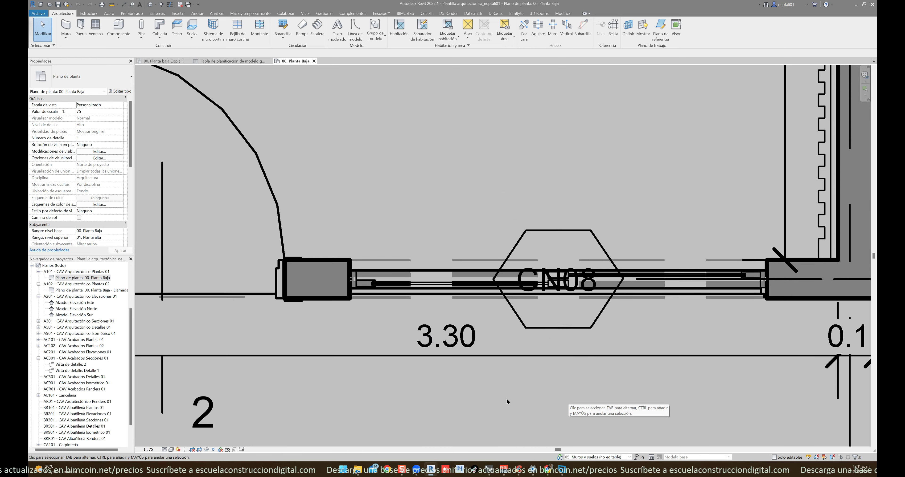
pyautogui.scroll(-2, 506, 400)
pyautogui.scroll(-5, 483, 345)
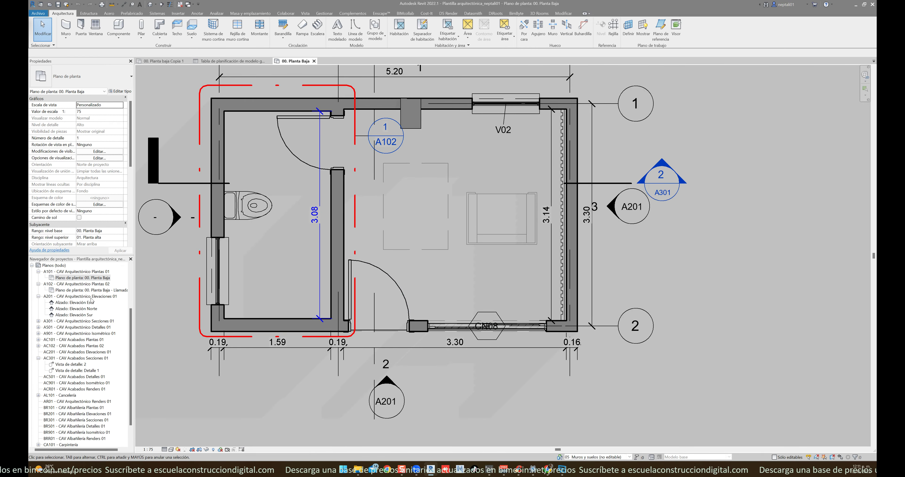
# Step: Open the 00. Planta Baja Copia 2 plan from Vistas > Planos de planta
pyautogui.scroll(3, 116, 270)
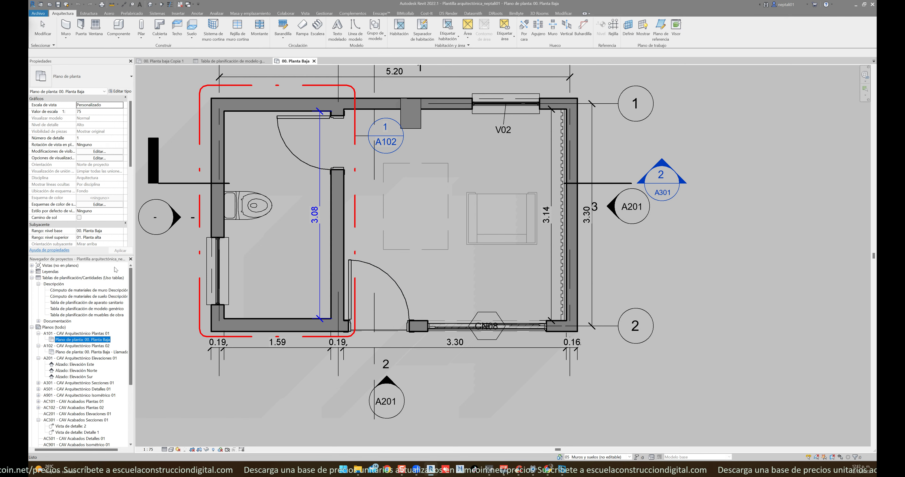
pyautogui.click(32, 267)
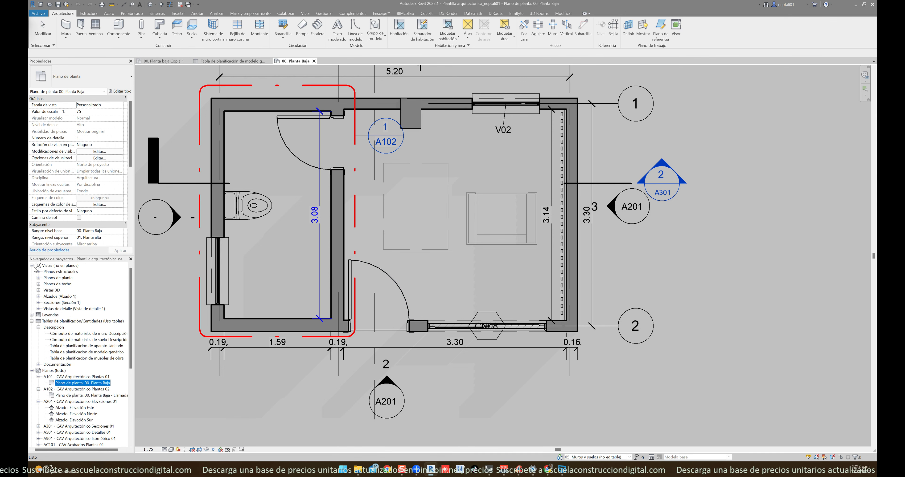
pyautogui.click(38, 277)
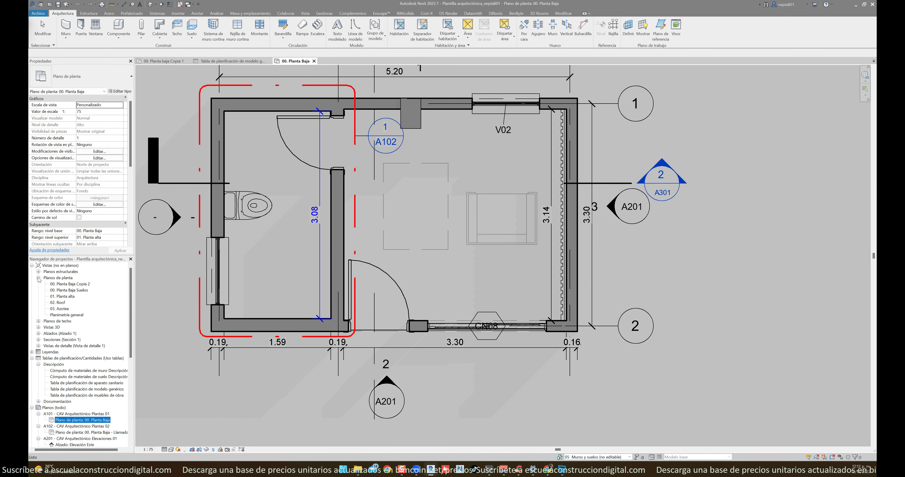
pyautogui.doubleClick(71, 284)
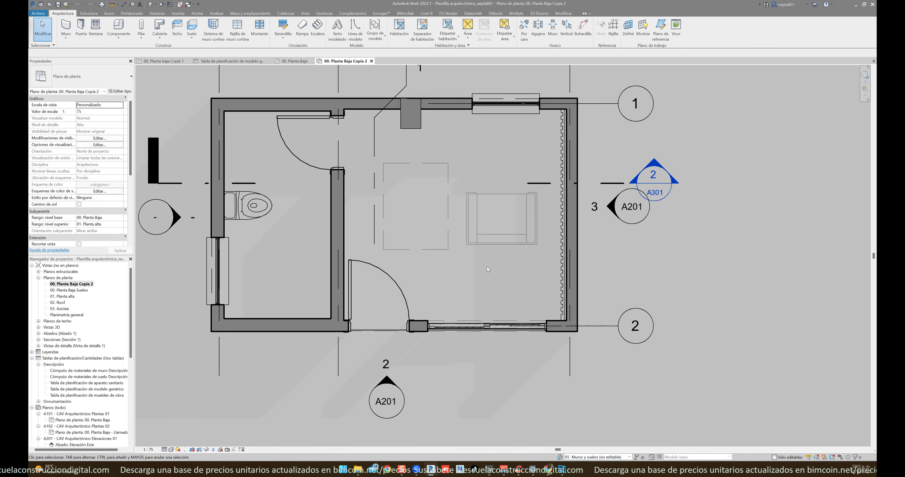
# Step: Assign the ALL ON view template to 00. Planta Baja Copia 2 and apply it
pyautogui.scroll(-2, 486, 266)
pyautogui.scroll(1, 416, 325)
pyautogui.scroll(3, 413, 341)
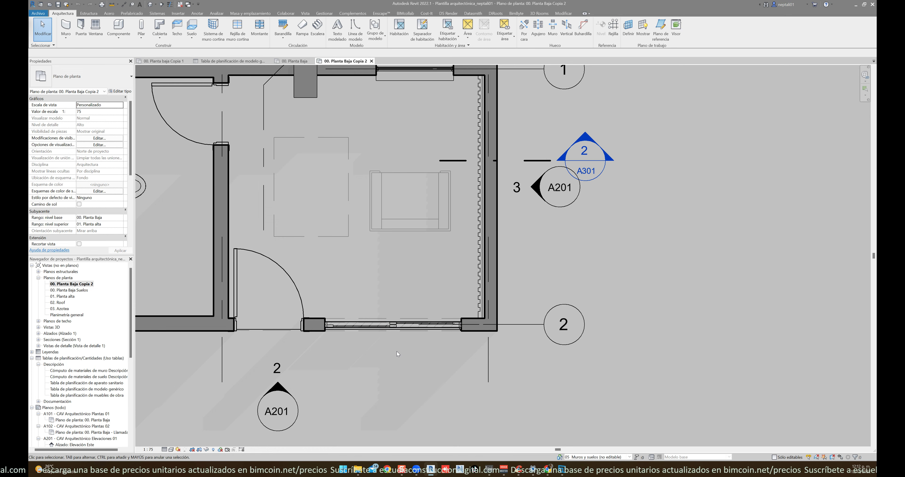
pyautogui.scroll(3, 358, 325)
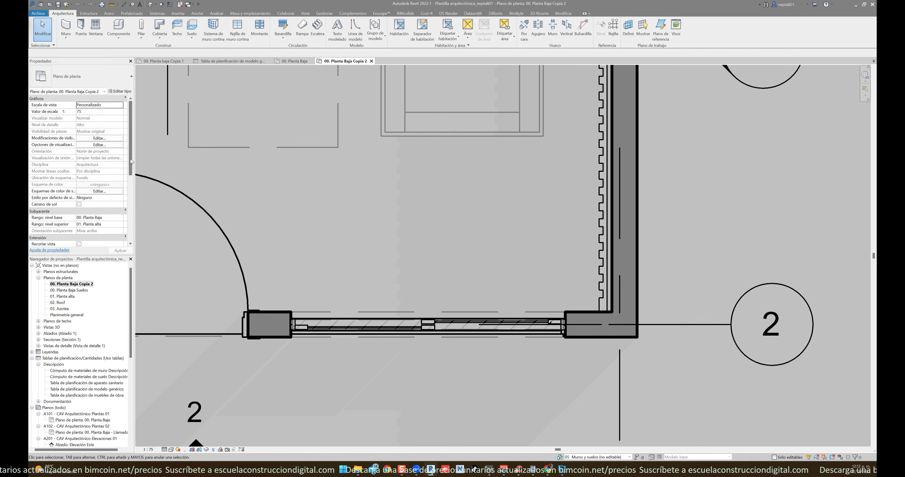
pyautogui.moveTo(131, 161); pyautogui.dragTo(132, 212)
pyautogui.click(106, 191)
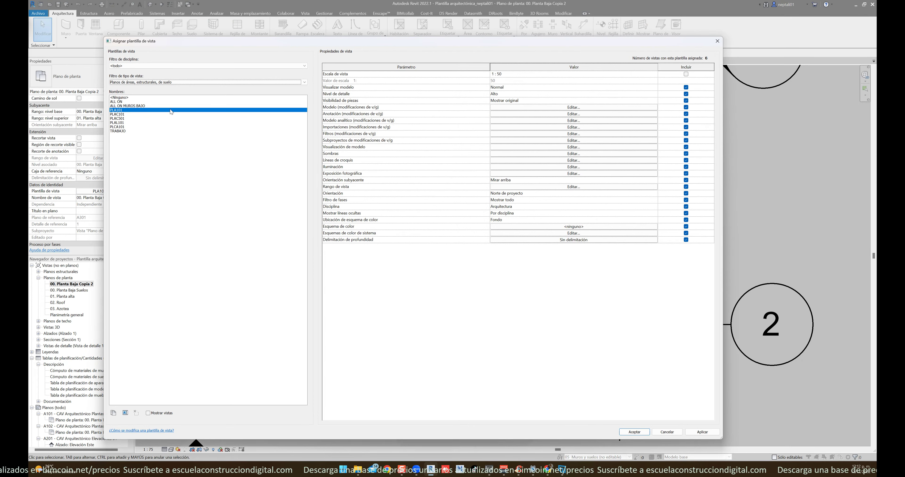
pyautogui.click(116, 103)
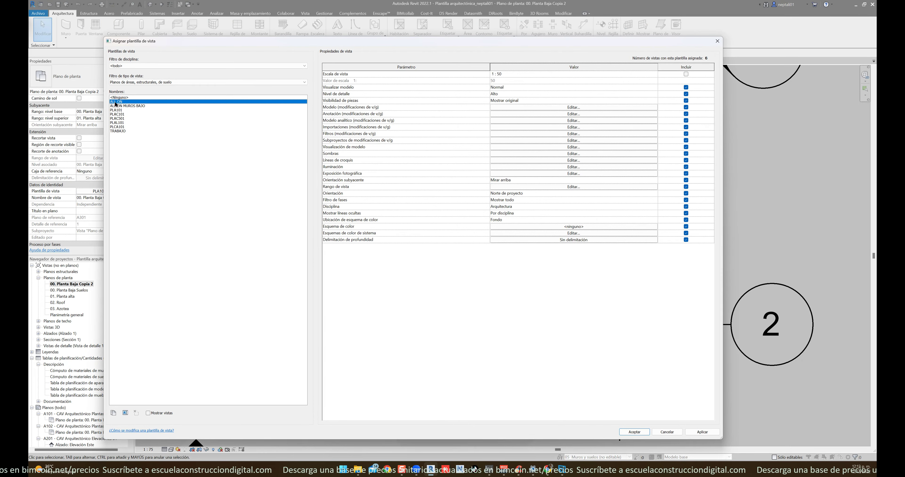
pyautogui.click(707, 435)
pyautogui.click(634, 432)
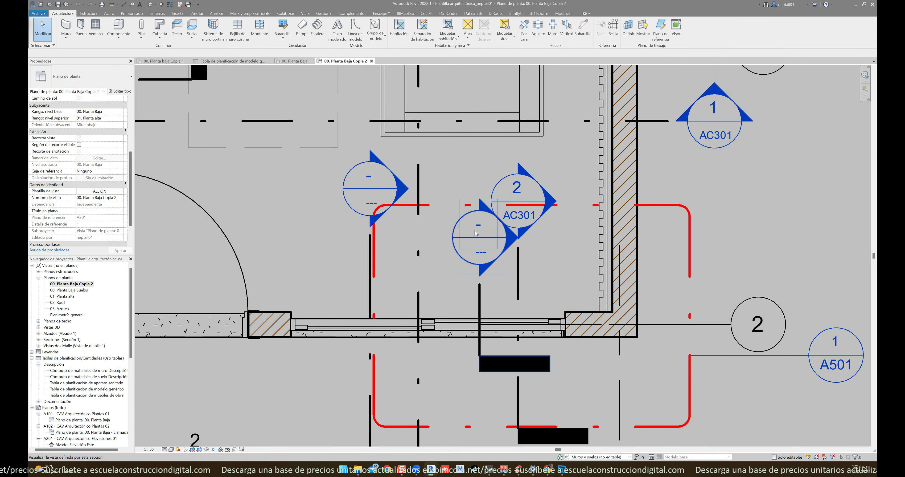
pyautogui.scroll(-2, 491, 239)
# Step: Open the Detalle 2 section at the sliding window and switch to thin lines (TL)
pyautogui.doubleClick(499, 243)
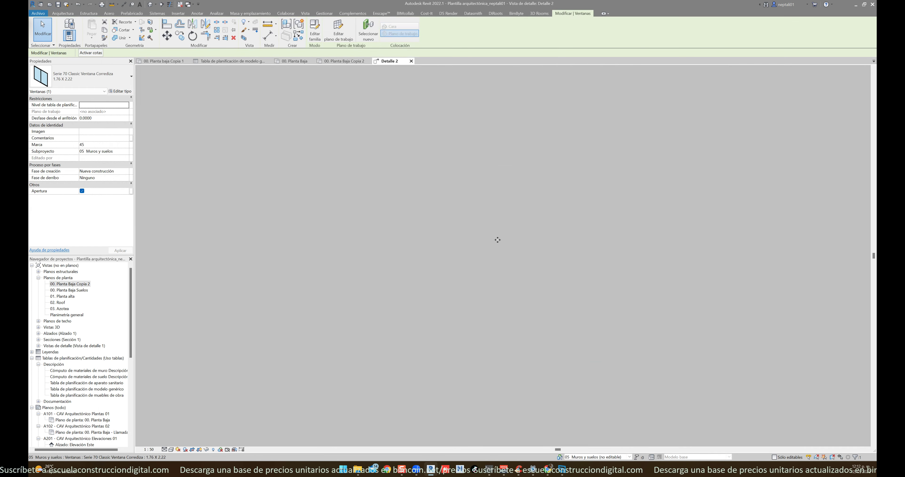
pyautogui.scroll(3, 509, 317)
pyautogui.scroll(3, 529, 325)
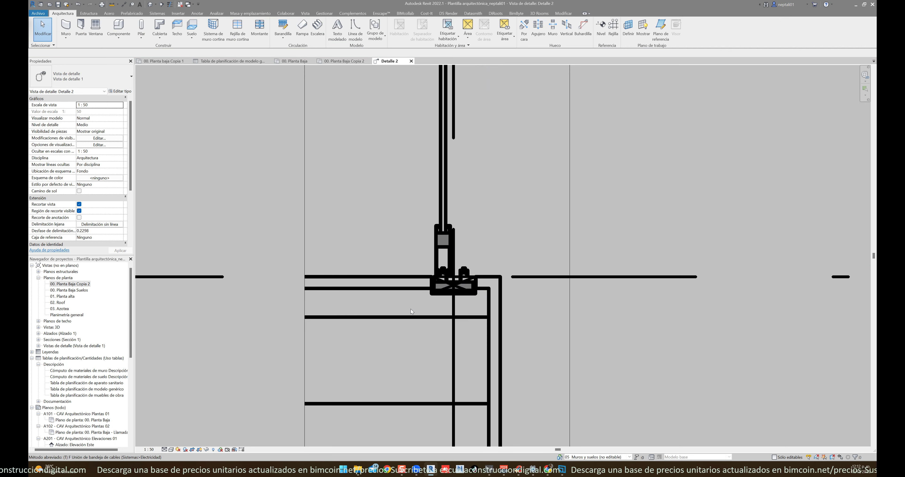
pyautogui.press('t')
pyautogui.press('l')
pyautogui.scroll(2, 436, 305)
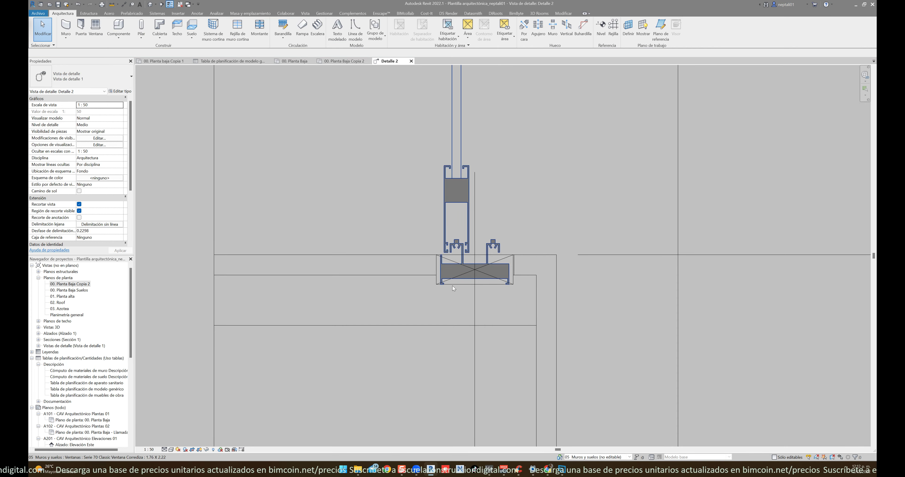
# Step: Select and inspect the Entrecalle rail beneath the window sill
pyautogui.click(452, 283)
pyautogui.moveTo(451, 307); pyautogui.dragTo(363, 316, button='middle')
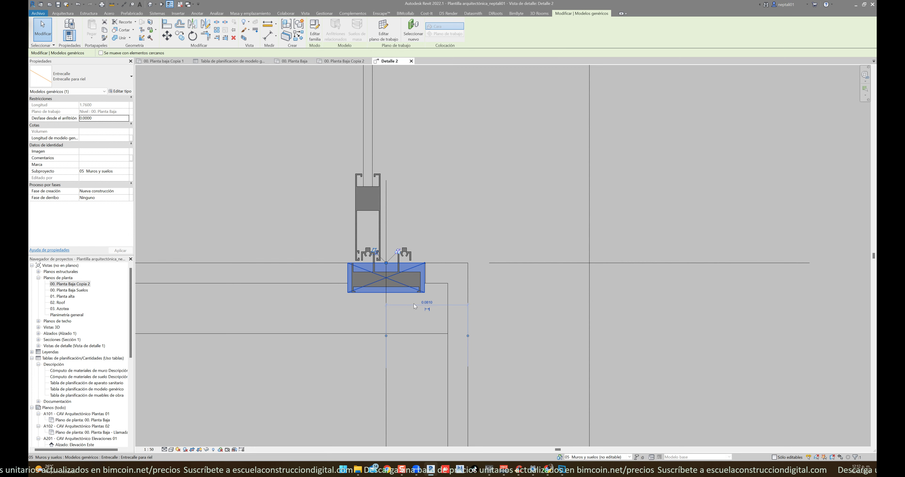
pyautogui.scroll(2, 416, 306)
pyautogui.scroll(-2, 389, 292)
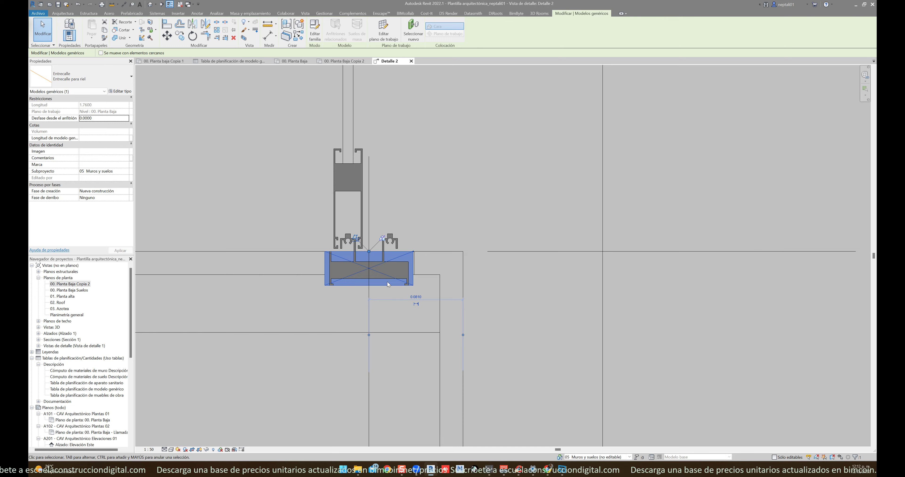
# Step: Close the other view tabs, leaving the 00. Planta baja Copia 1 plan open
pyautogui.click(235, 241)
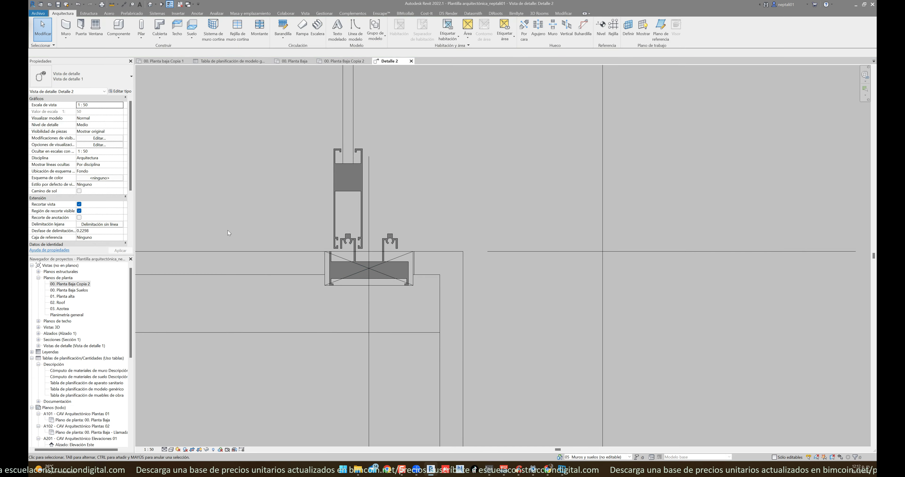
pyautogui.click(180, 4)
pyautogui.click(166, 62)
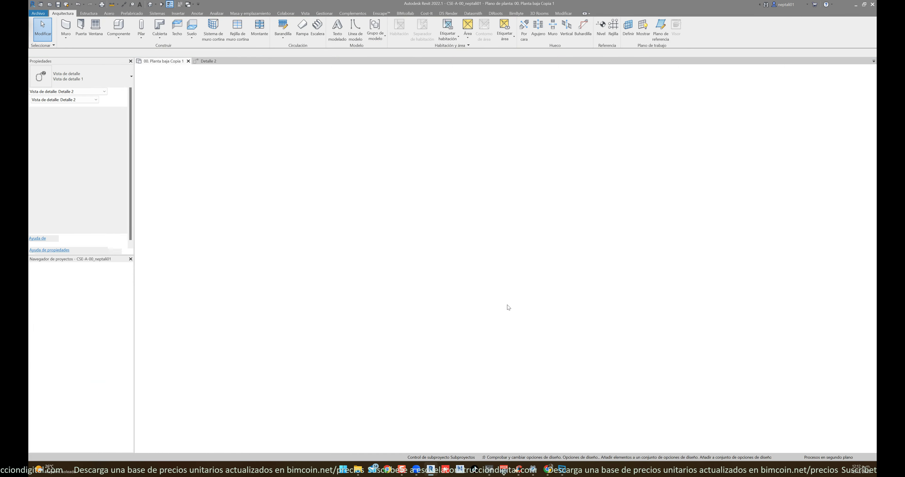
# Step: Zoom the 00. Planta baja Copia 1 plan onto the short rail beside the section marker
pyautogui.scroll(3, 427, 288)
pyautogui.scroll(1, 427, 289)
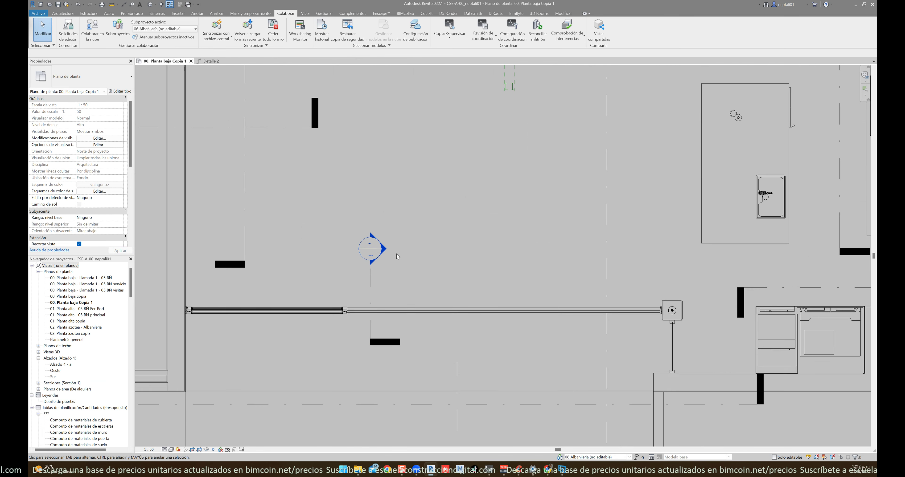
pyautogui.moveTo(132, 280); pyautogui.dragTo(132, 296)
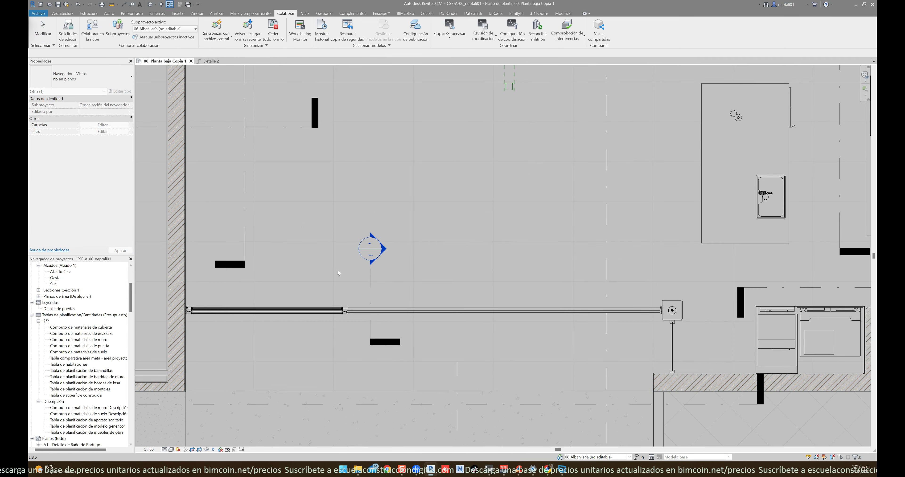
pyautogui.click(323, 285)
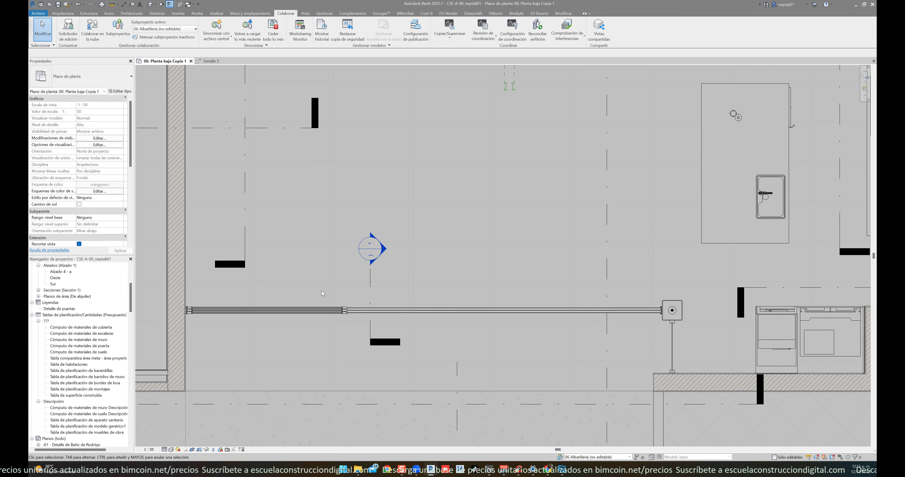
pyautogui.scroll(-3, 323, 209)
pyautogui.scroll(-2, 328, 197)
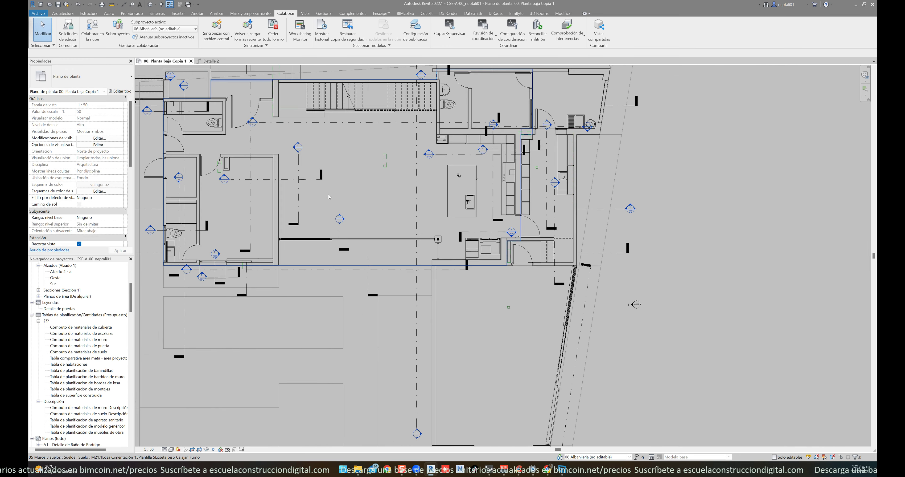
pyautogui.scroll(-1, 329, 196)
pyautogui.scroll(1, 337, 207)
pyautogui.scroll(3, 344, 218)
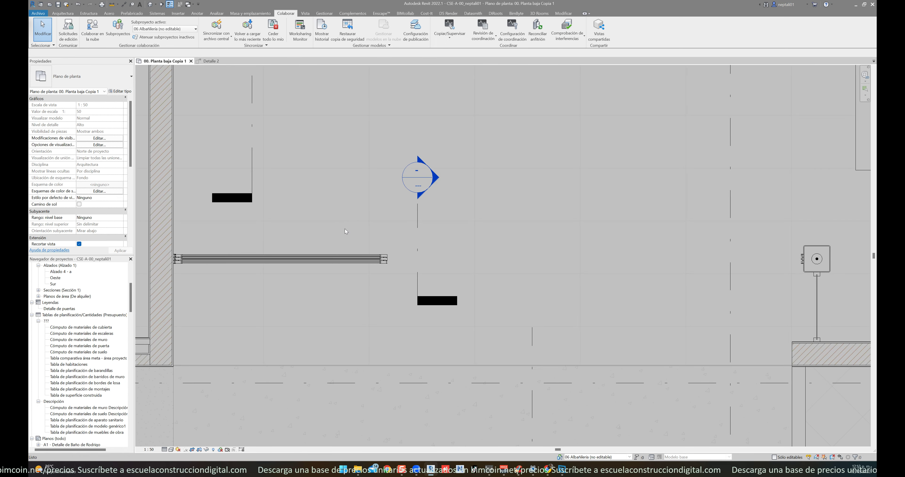
# Step: Place the pasted rail copy along the sliding window opening and finish the paste
pyautogui.click(471, 261)
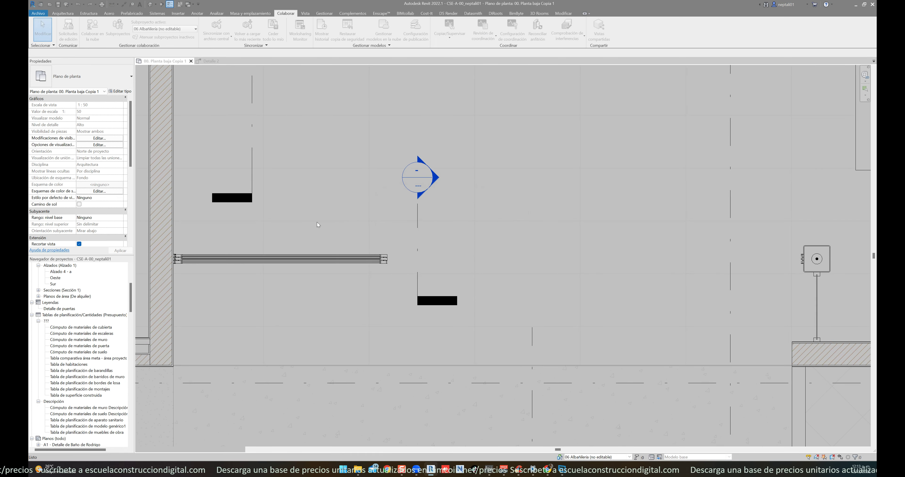
pyautogui.click(341, 240)
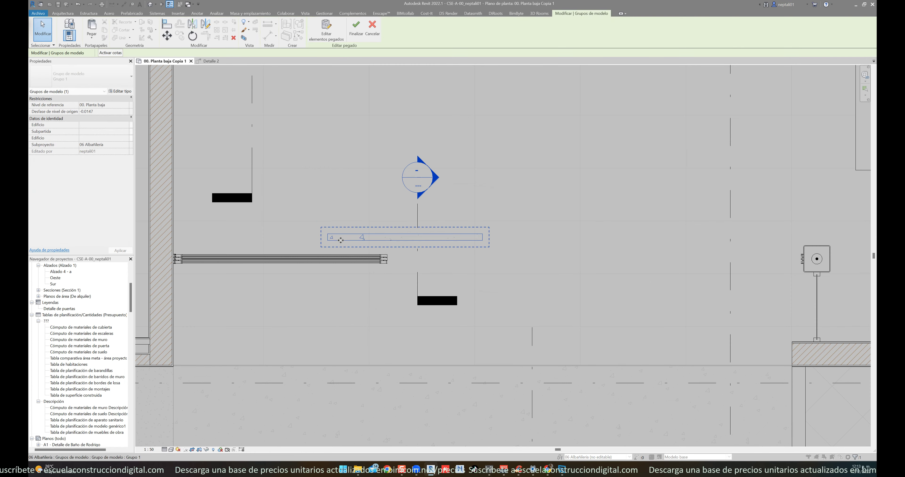
pyautogui.click(301, 240)
pyautogui.moveTo(431, 256); pyautogui.dragTo(420, 268, button='middle')
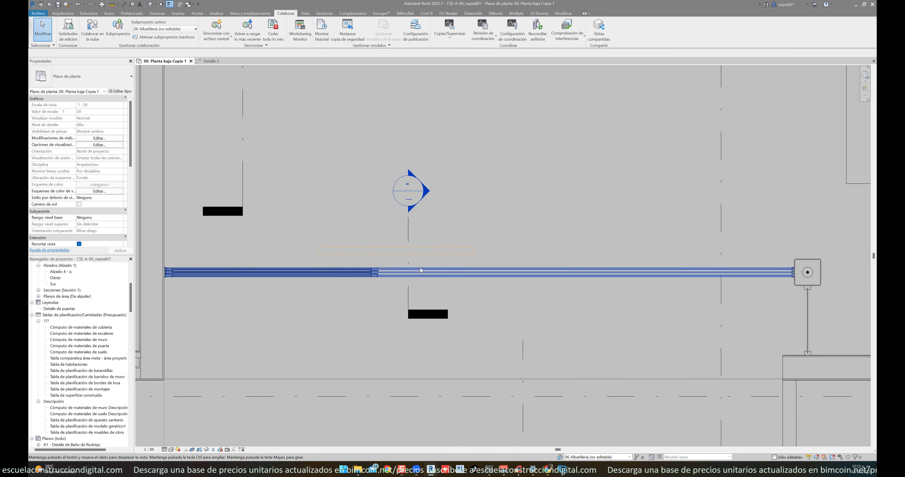
# Step: Open Sección 19 through the rail and zoom in on it
pyautogui.doubleClick(422, 190)
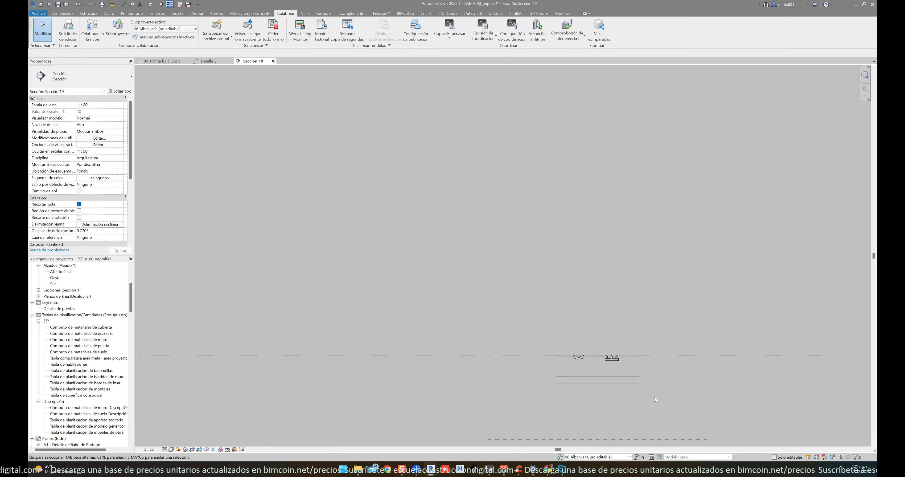
pyautogui.scroll(3, 654, 397)
pyautogui.scroll(2, 506, 325)
# Step: Align the Entrecalle rail box to the window frame centreline with AL
pyautogui.click(381, 299)
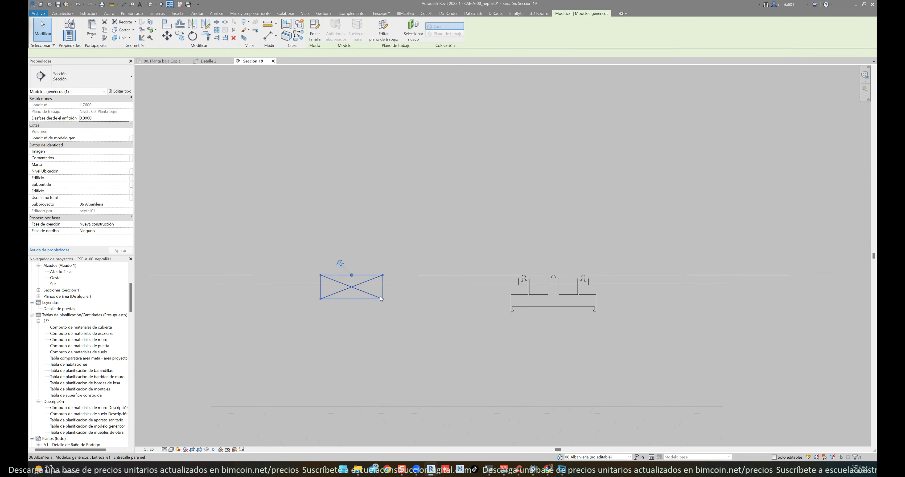
pyautogui.click(355, 321)
pyautogui.keyDown('shift'); pyautogui.hscroll(3, 355, 321); pyautogui.keyUp('shift')
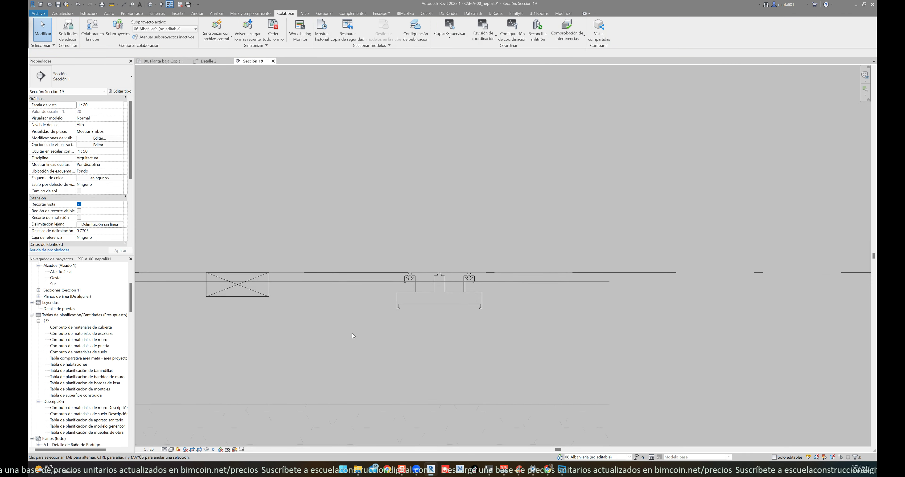
pyautogui.press('a')
pyautogui.press('l')
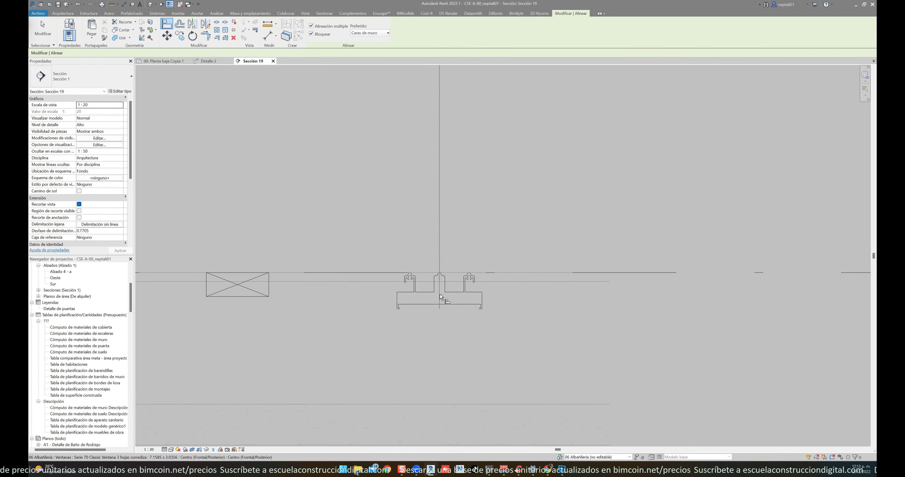
pyautogui.click(439, 294)
pyautogui.click(238, 288)
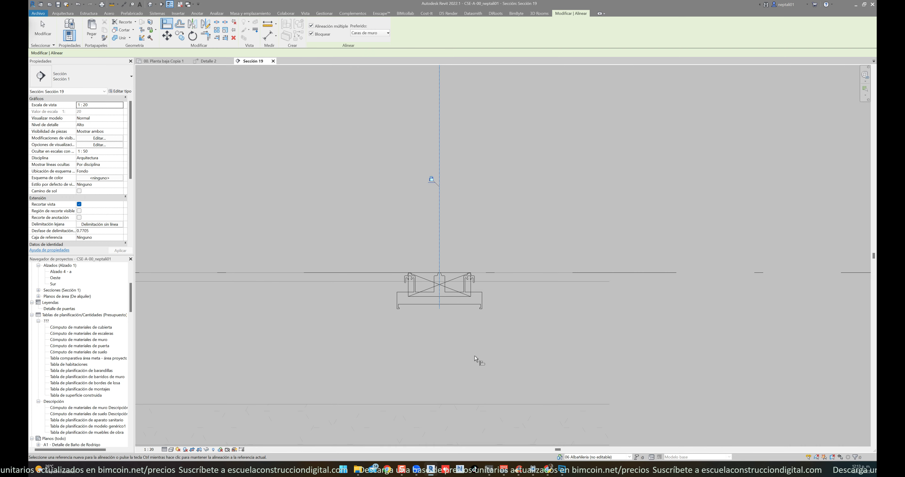
pyautogui.scroll(5, 451, 297)
pyautogui.press('Escape')
# Step: Draw a vertical detail line along the window frame edge
pyautogui.scroll(1, 448, 323)
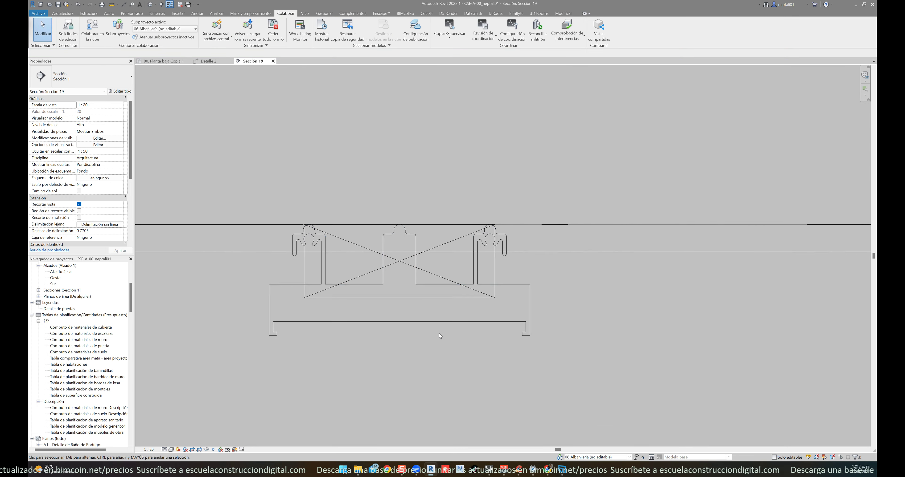
pyautogui.click(112, 5)
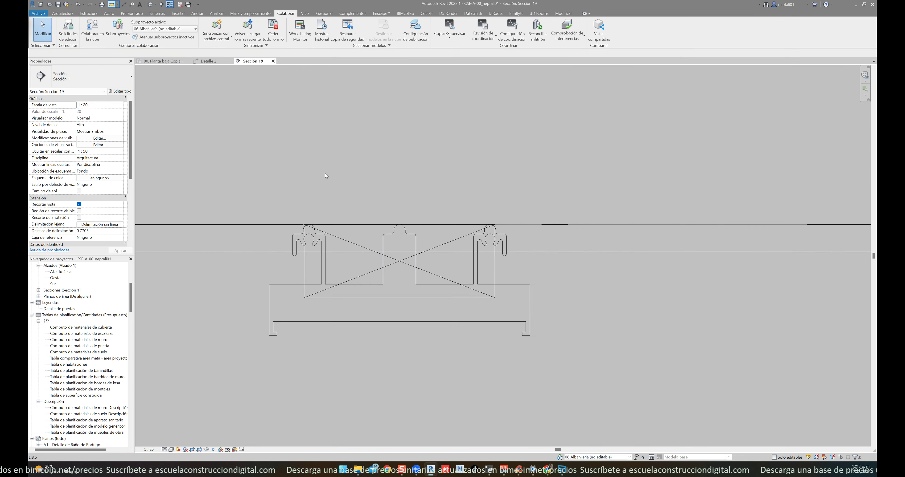
pyautogui.click(530, 336)
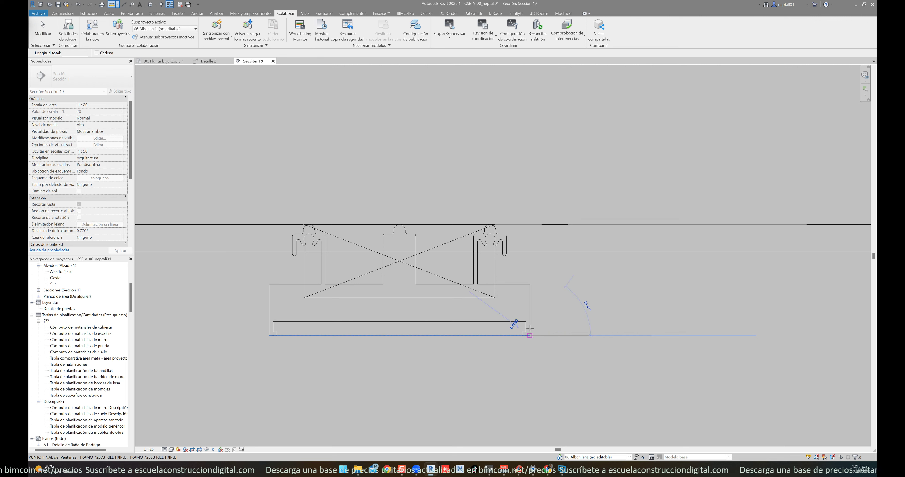
pyautogui.click(529, 225)
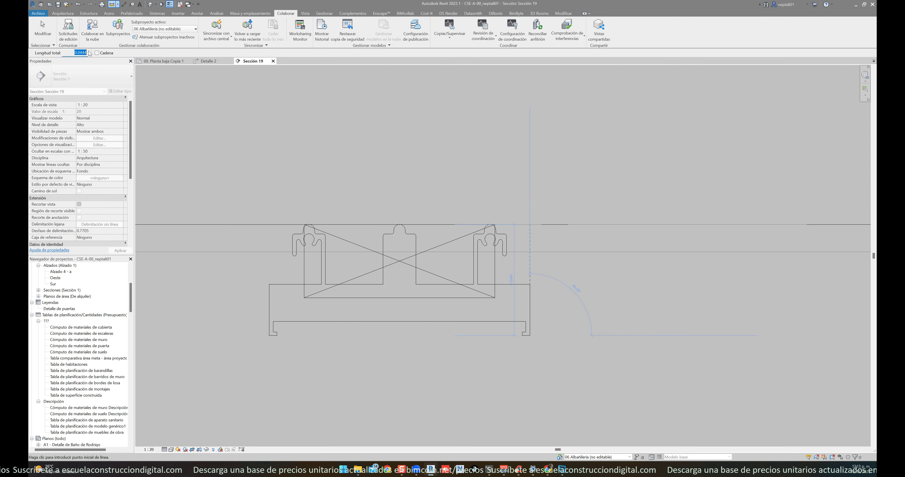
pyautogui.click(43, 28)
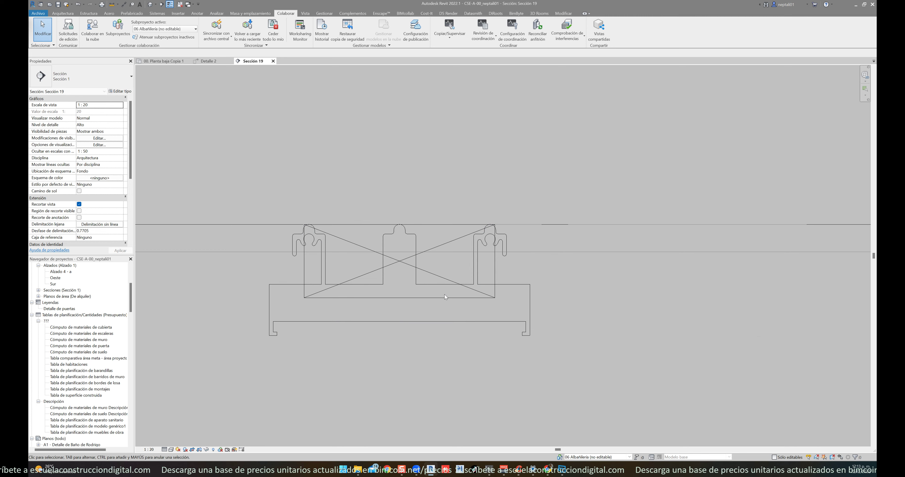
# Step: Measure the window frame width as 0.1041 and reselect the Entrecalle rail box
pyautogui.click(426, 269)
pyautogui.press('Escape')
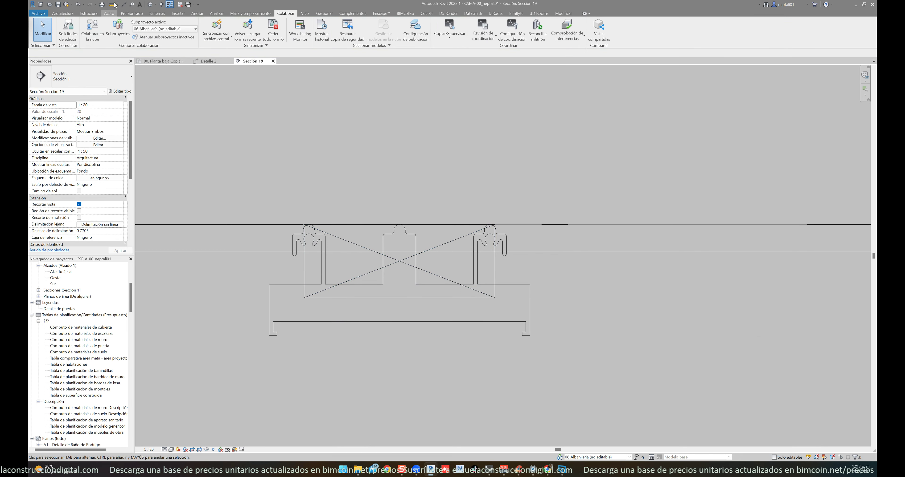
pyautogui.click(269, 285)
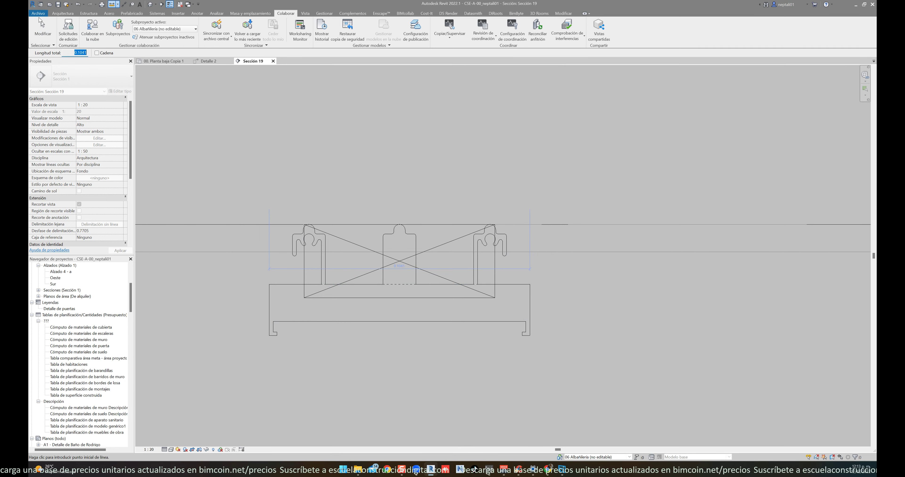
pyautogui.click(41, 22)
pyautogui.click(361, 248)
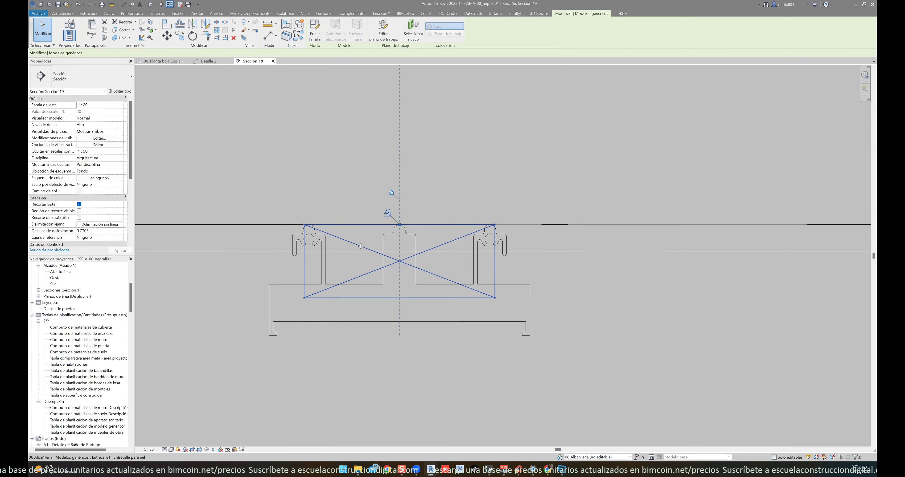
# Step: Duplicate the rail type as 0.1041 and update its Ancho width
pyautogui.click(117, 92)
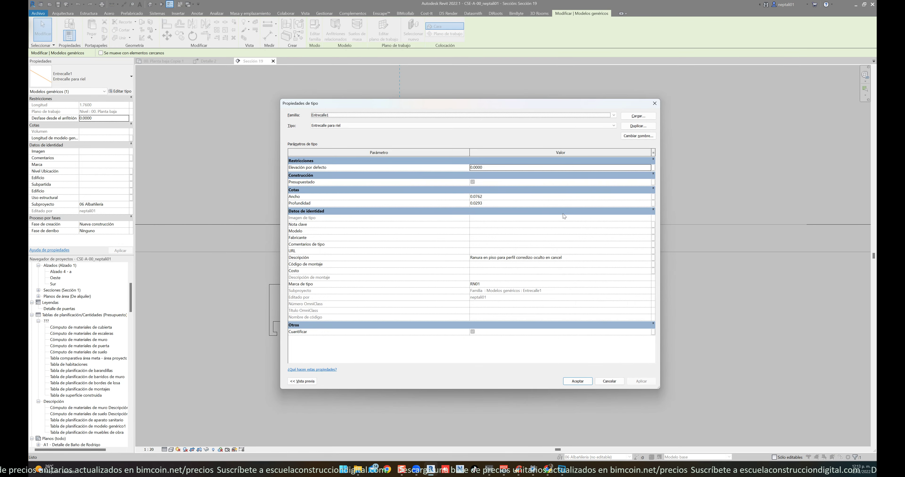
pyautogui.click(643, 129)
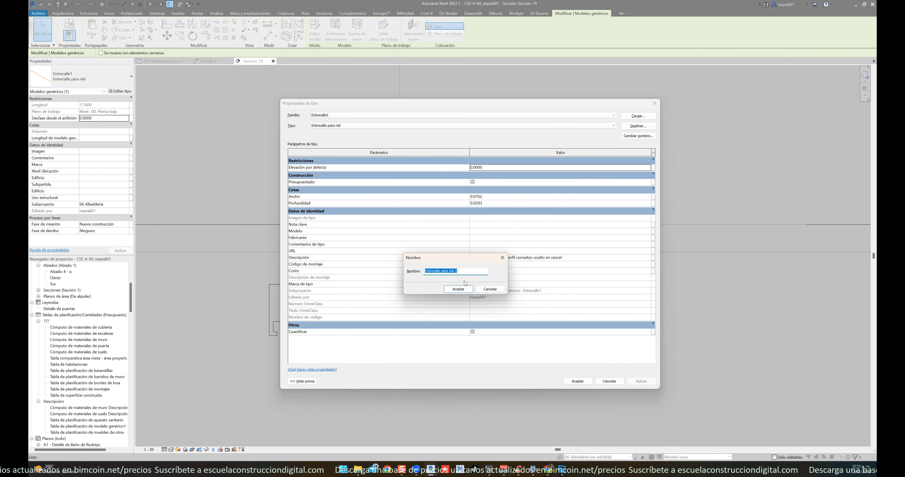
pyautogui.write('0.1041')
pyautogui.click(458, 290)
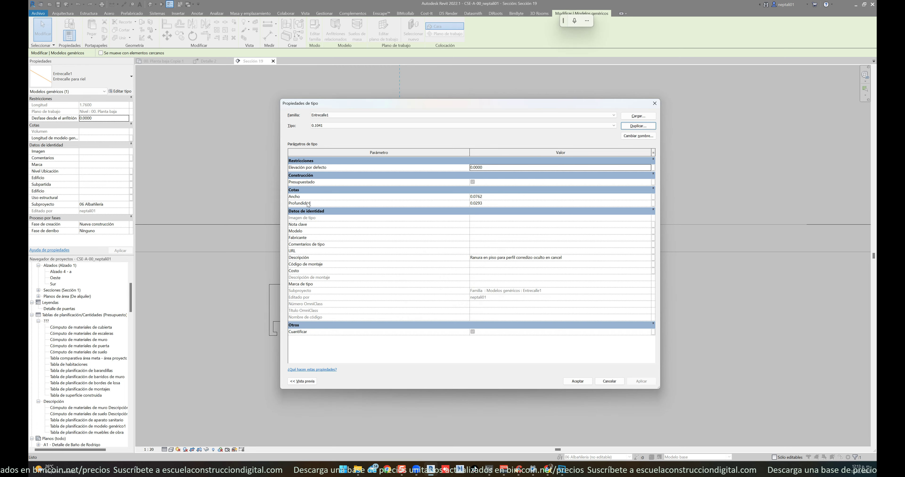
pyautogui.click(492, 198)
pyautogui.write('0.1041')
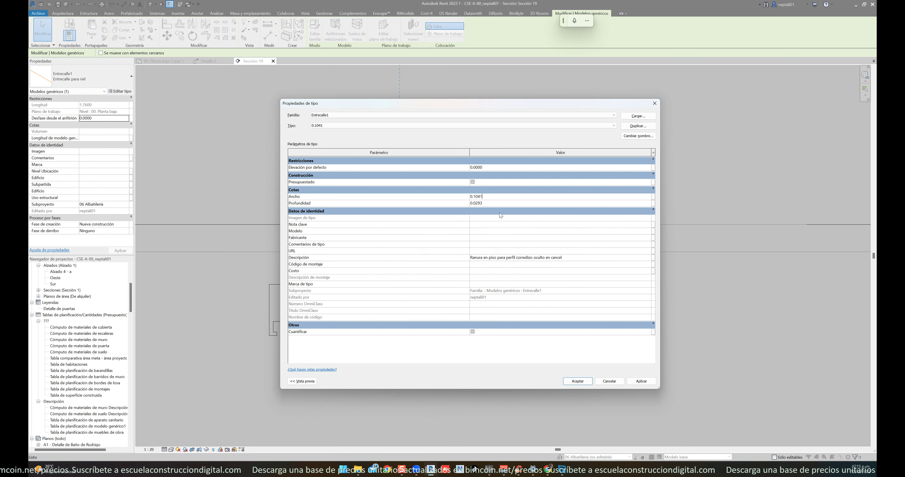
pyautogui.click(648, 383)
pyautogui.click(583, 381)
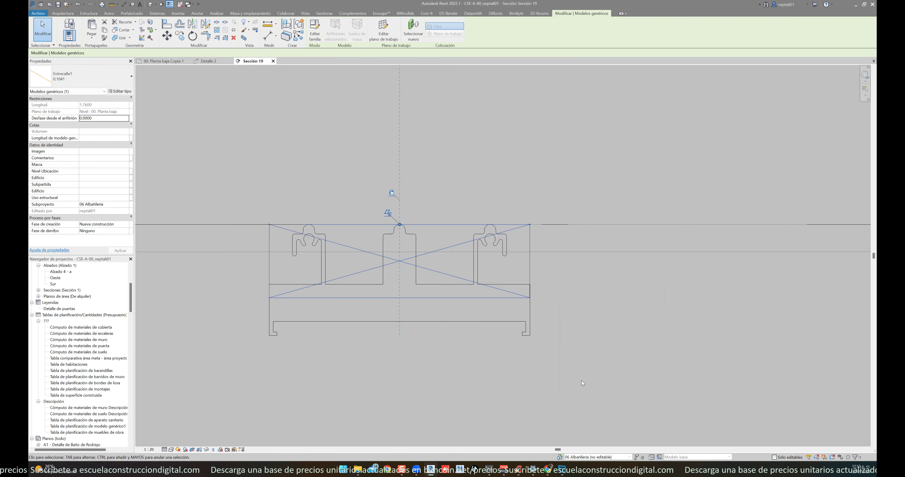
pyautogui.press('Escape')
# Step: Measure between two references along the window frame edge
pyautogui.click(118, 4)
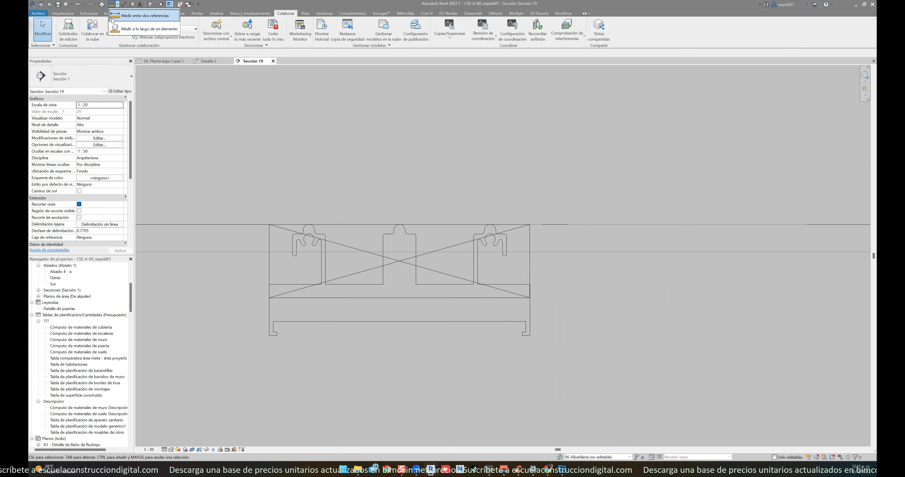
pyautogui.click(145, 16)
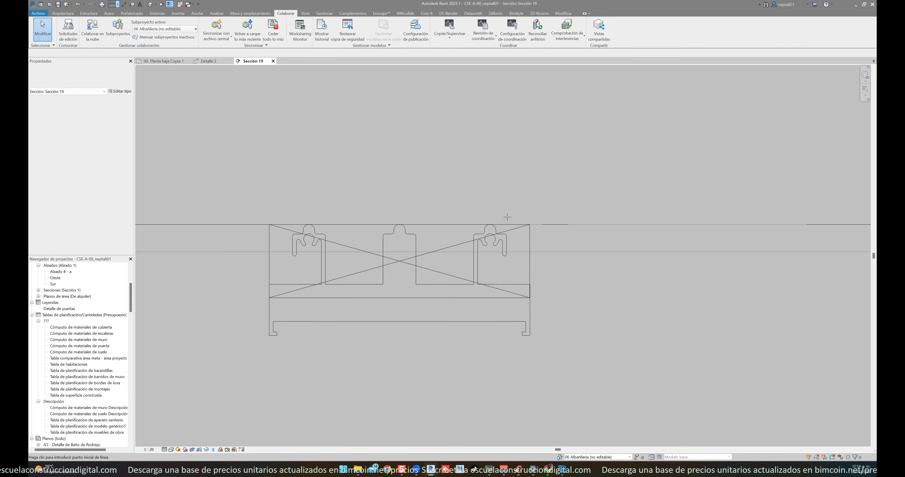
pyautogui.click(530, 224)
pyautogui.click(530, 335)
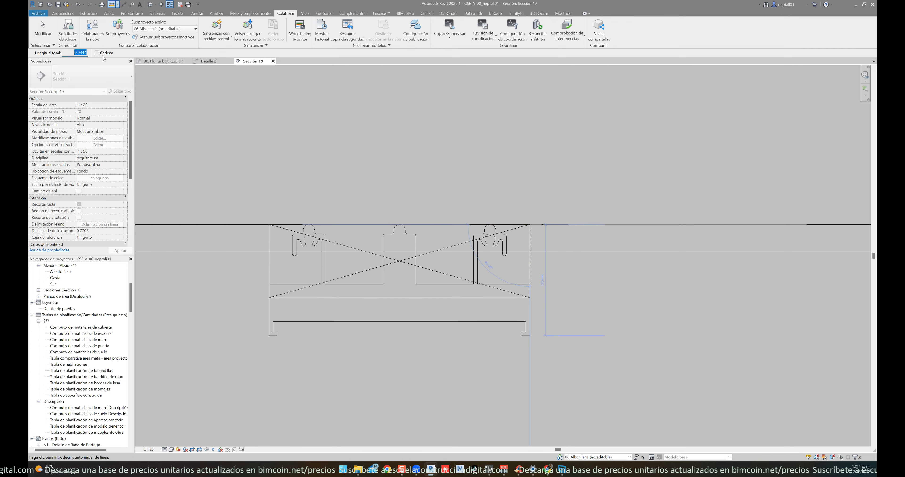
pyautogui.click(42, 30)
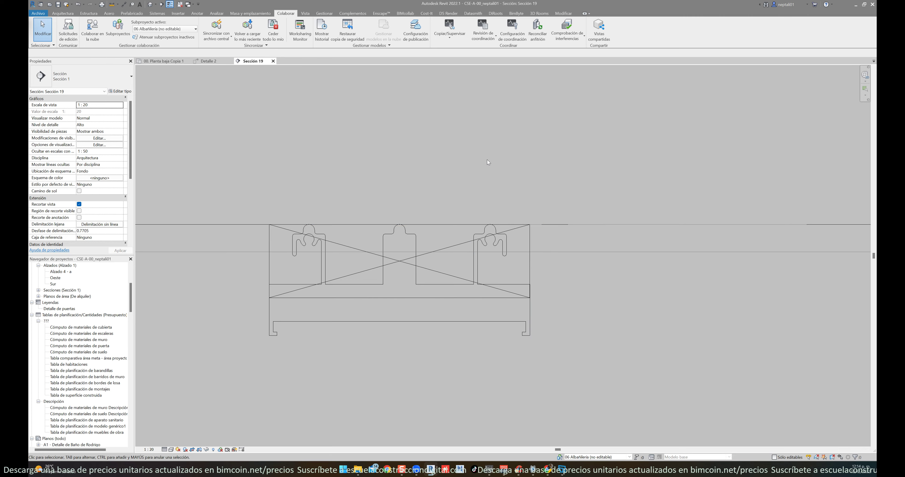
# Step: Rename the Entrecalle1 type to 0.1041 x 0.0444 and set Profundidad from 0.0293 to 0.0444
pyautogui.click(458, 245)
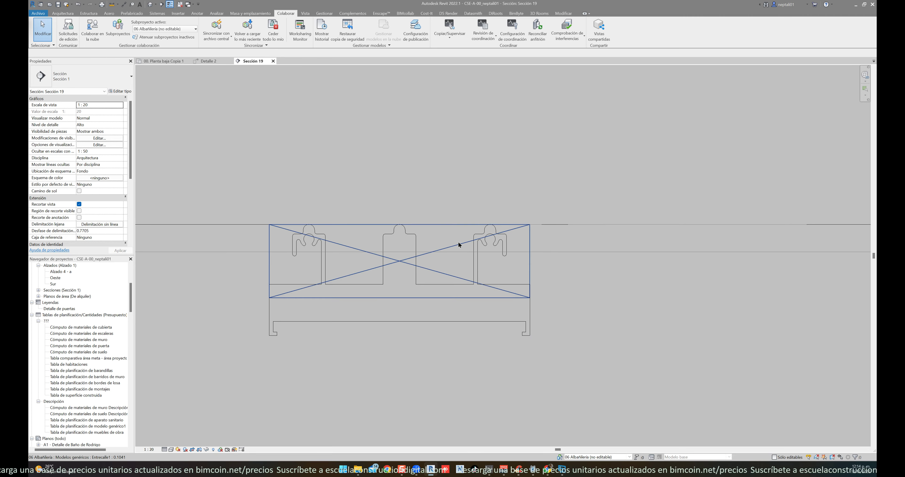
pyautogui.click(112, 92)
pyautogui.click(330, 127)
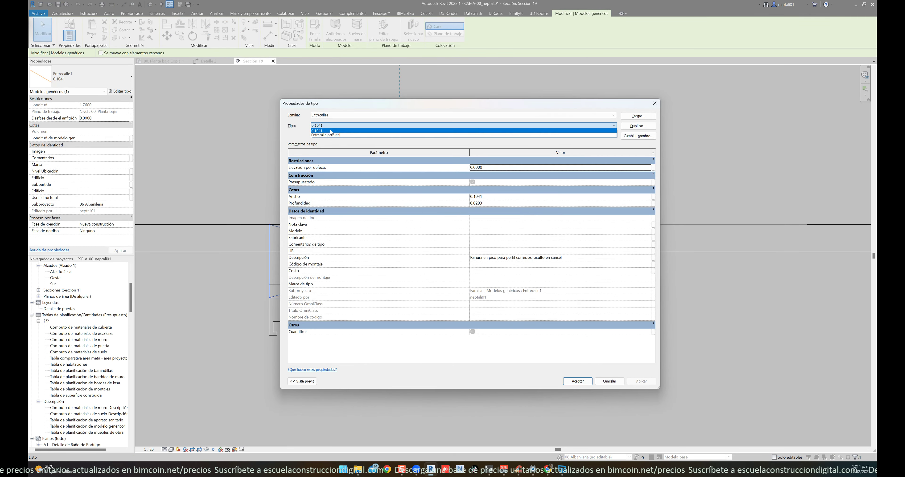
pyautogui.click(336, 129)
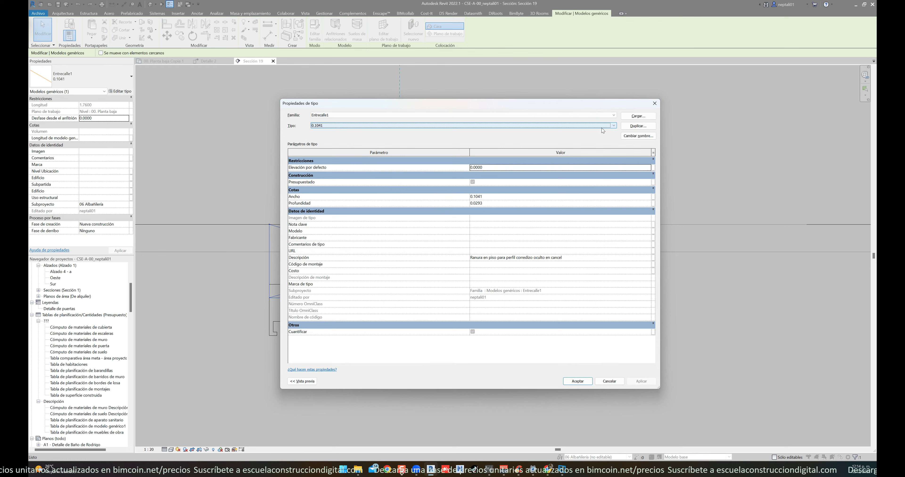
pyautogui.click(633, 137)
pyautogui.write('0.1041 x 0.0444')
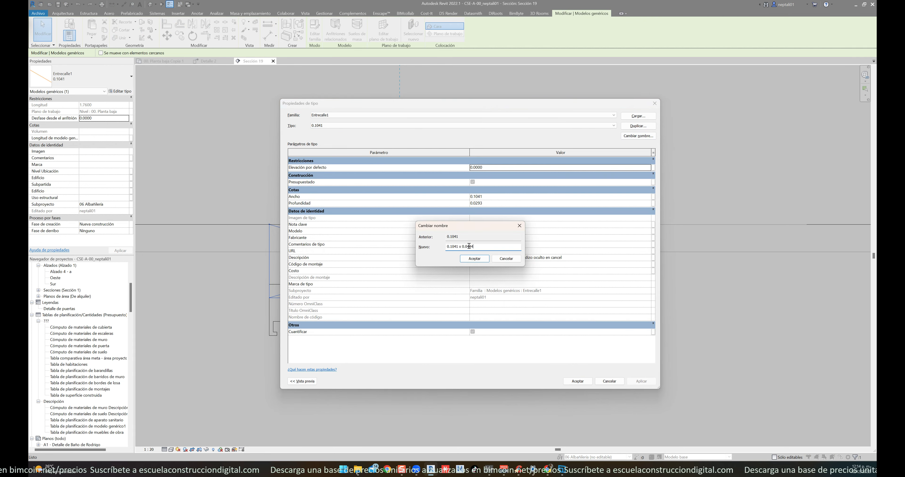
pyautogui.click(475, 259)
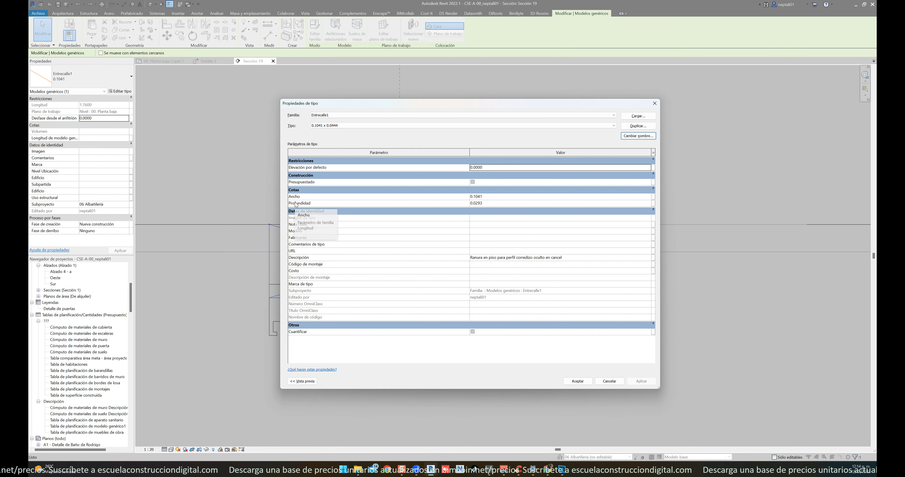
pyautogui.click(501, 203)
pyautogui.write('0.0444')
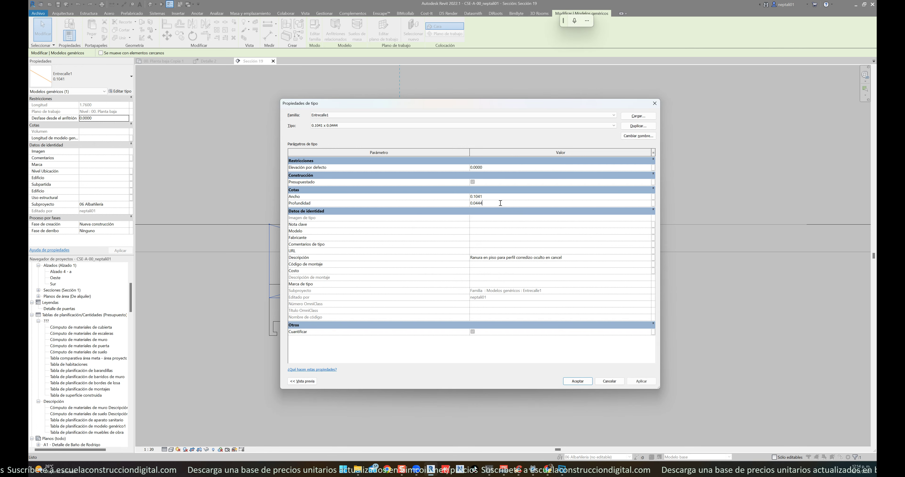
pyautogui.click(582, 381)
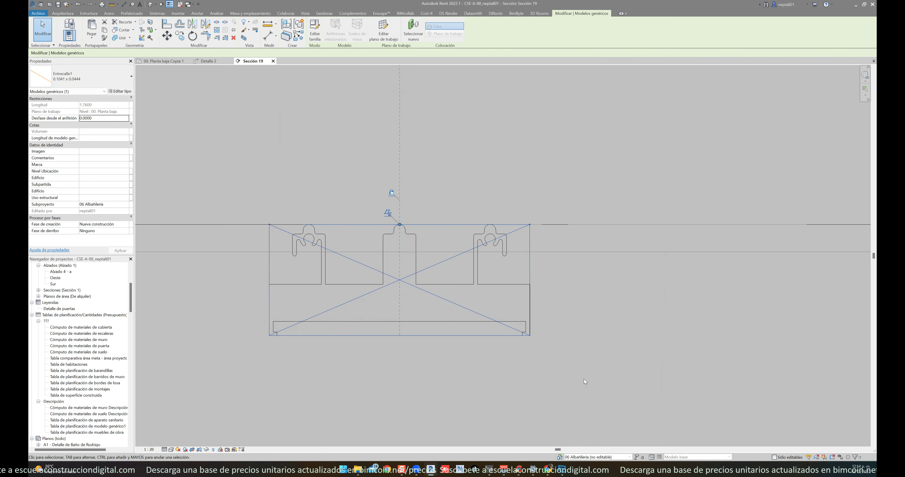
pyautogui.click(574, 346)
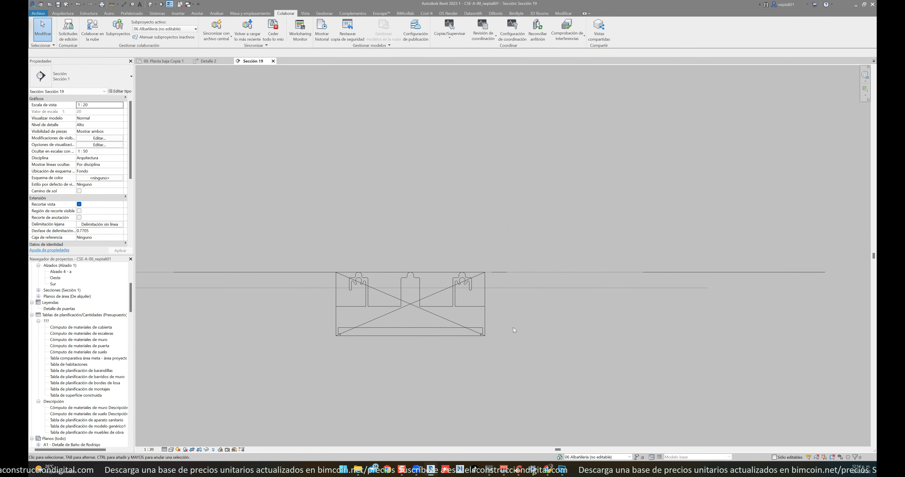
# Step: Use Cortar geometría to cut the floor slab with the Entrecalle1 rail in Sección 19
pyautogui.scroll(-2, 365, 274)
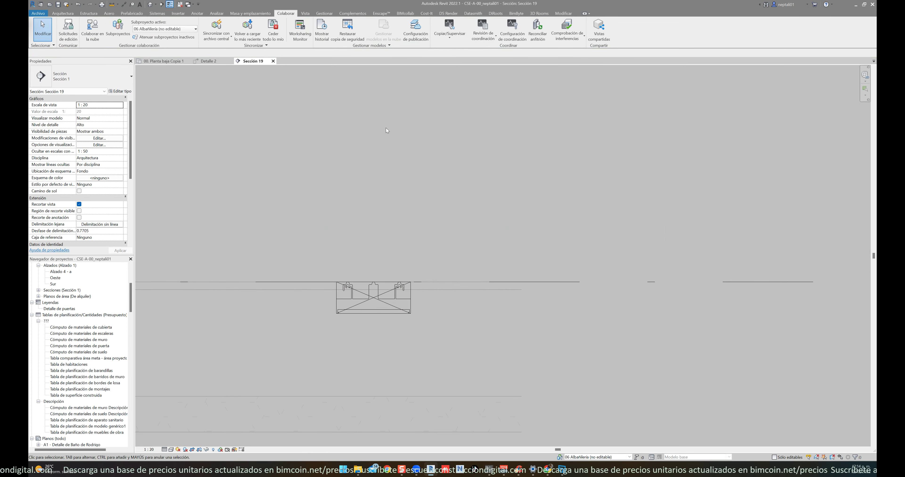
pyautogui.click(570, 14)
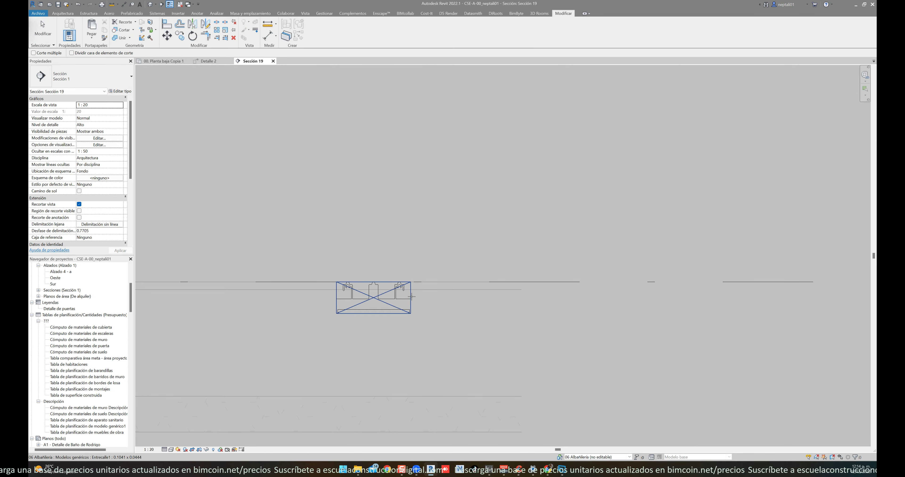
pyautogui.click(414, 290)
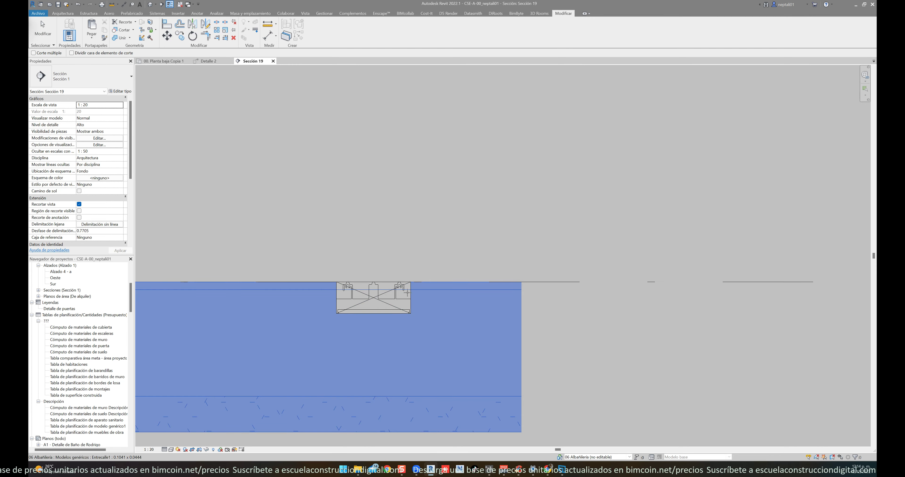
pyautogui.click(510, 315)
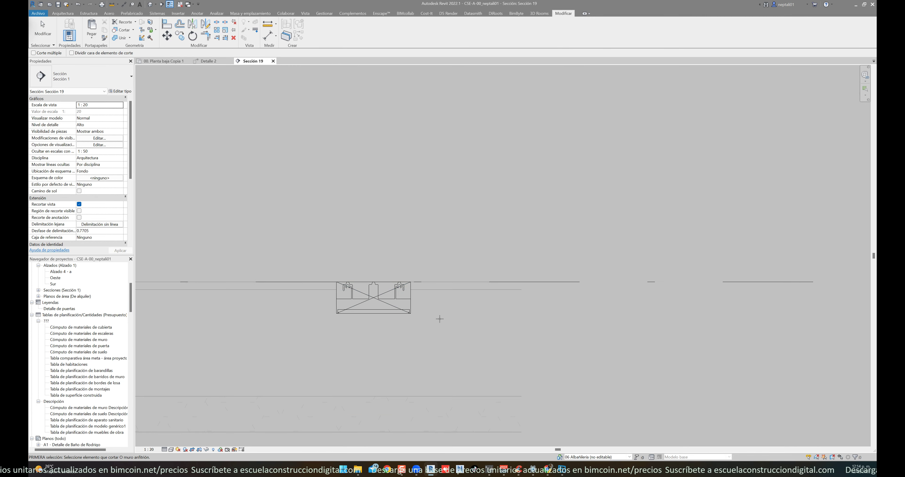
pyautogui.scroll(3, 346, 307)
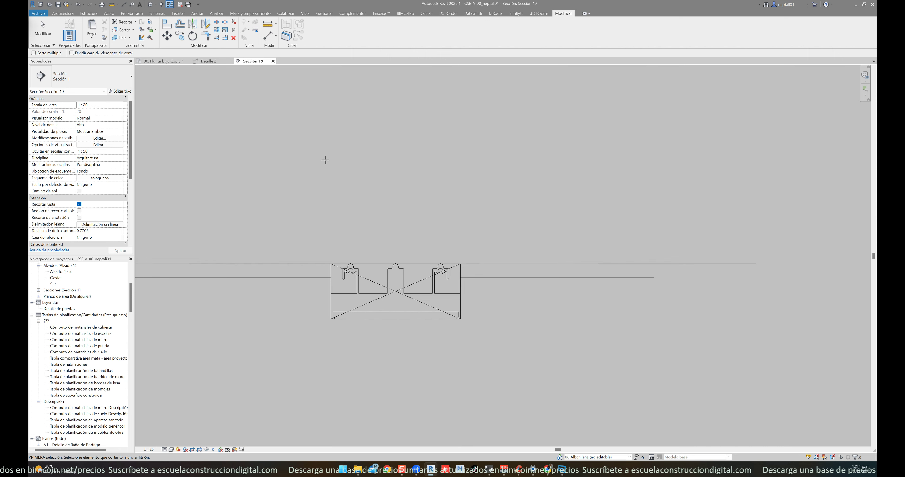
pyautogui.click(43, 30)
pyautogui.scroll(-2, 427, 229)
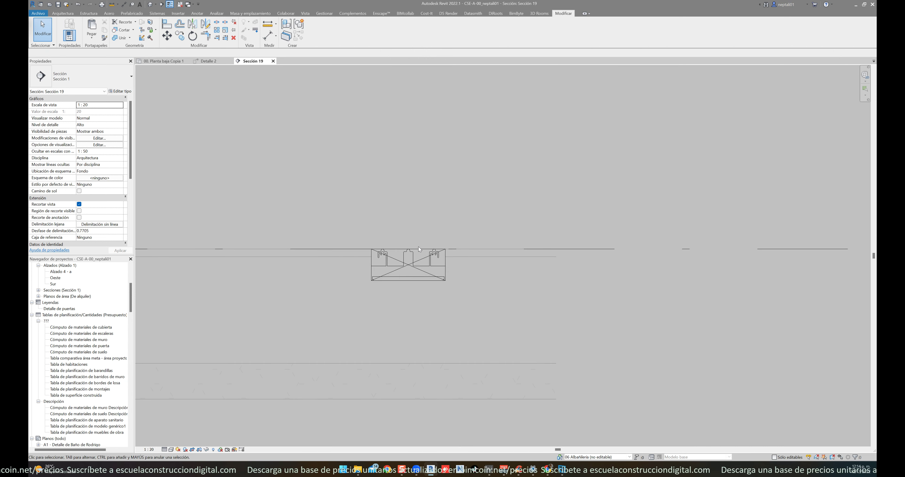
pyautogui.click(414, 258)
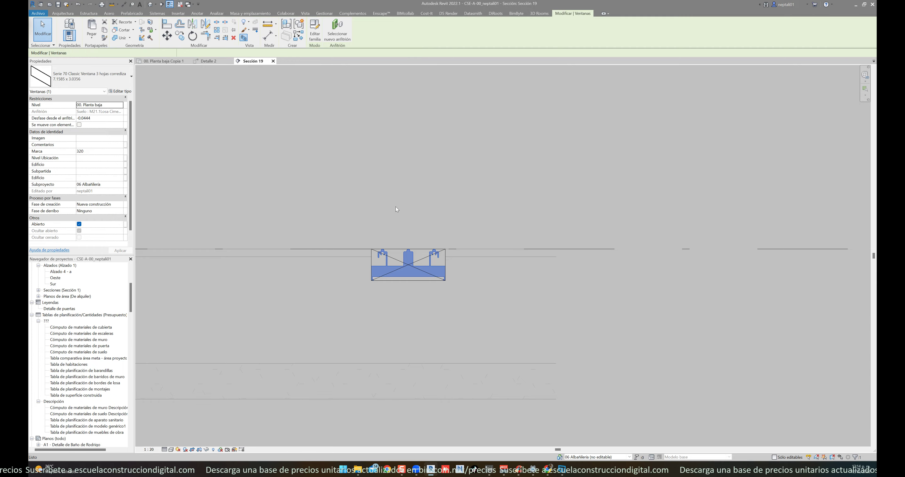
# Step: Open a BX section-boxed 3D view of the sliding window and inspect the recessed Entrecalle1 groove
pyautogui.press('b')
pyautogui.press('x')
pyautogui.press('Escape')
pyautogui.scroll(5, 516, 308)
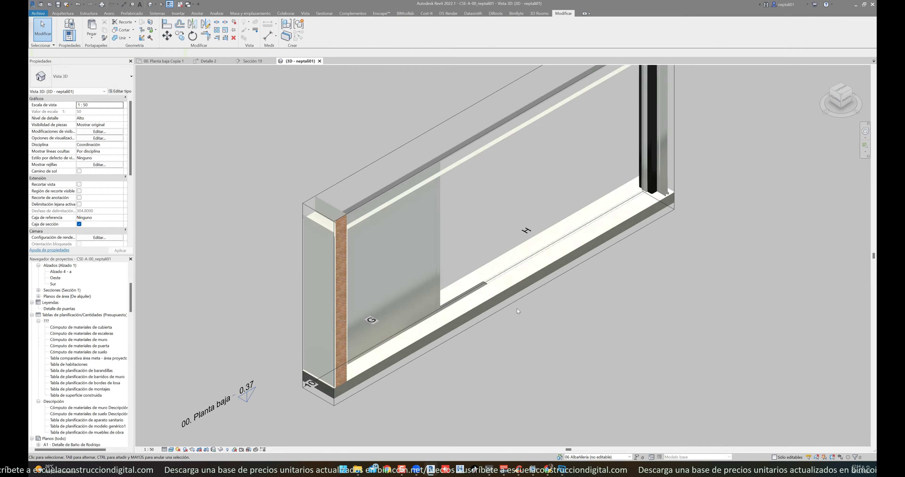
pyautogui.scroll(3, 517, 309)
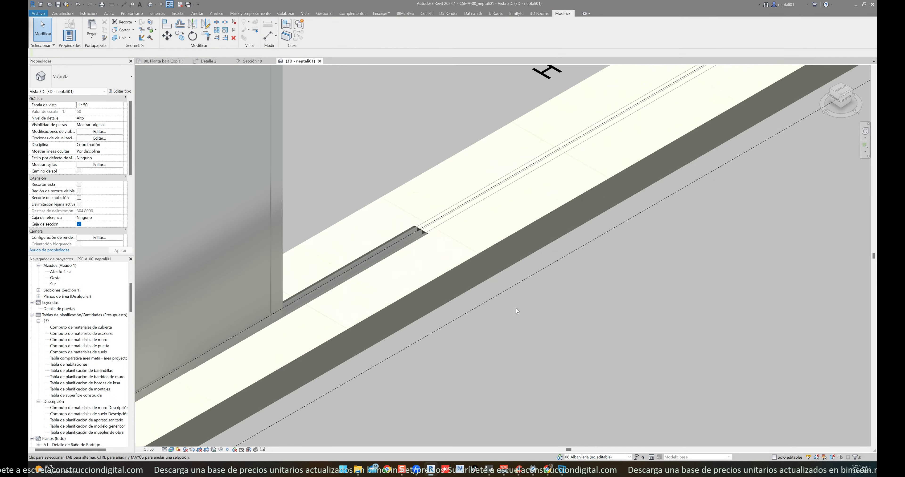
pyautogui.click(404, 235)
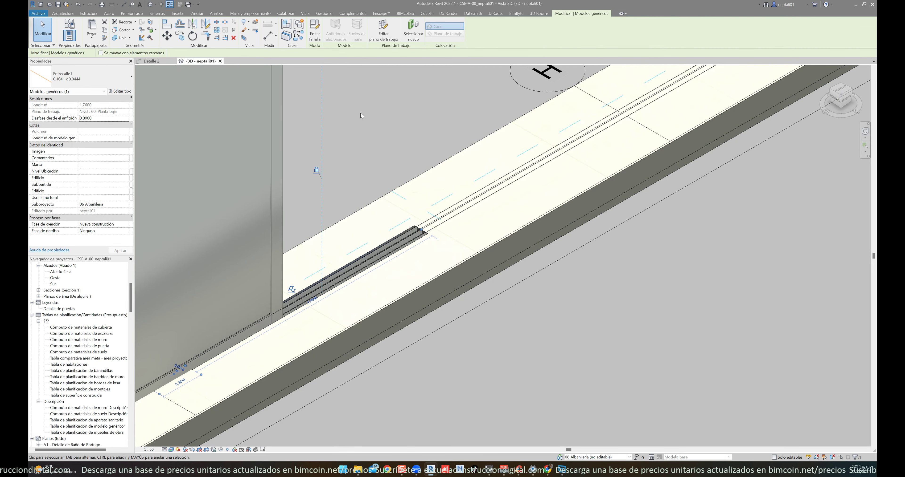
pyautogui.moveTo(132, 299); pyautogui.dragTo(120, 279)
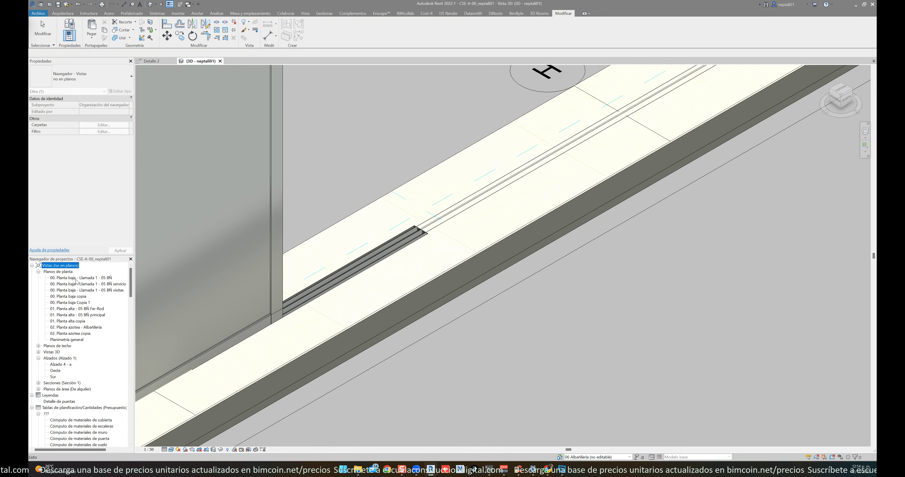
# Step: Open the 00. Planta baja Copia 1 floor plan and zoom into the window area
pyautogui.click(76, 297)
pyautogui.doubleClick(78, 303)
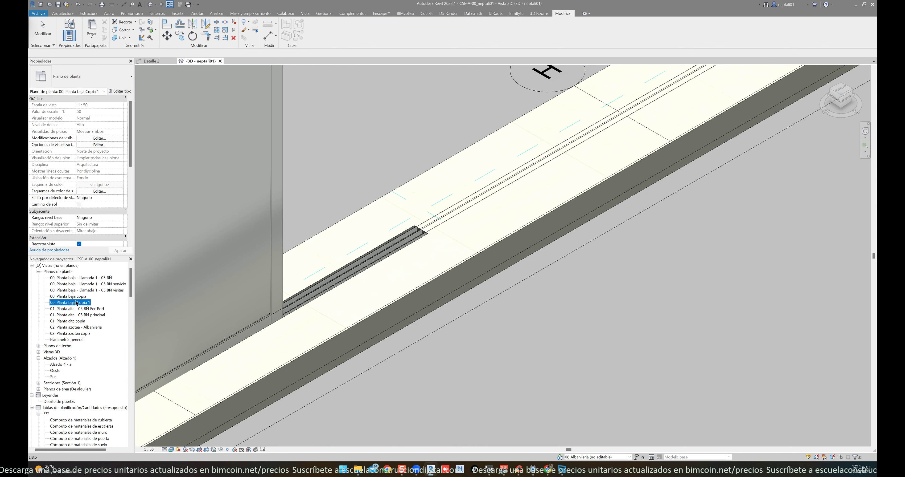
pyautogui.scroll(-2, 412, 251)
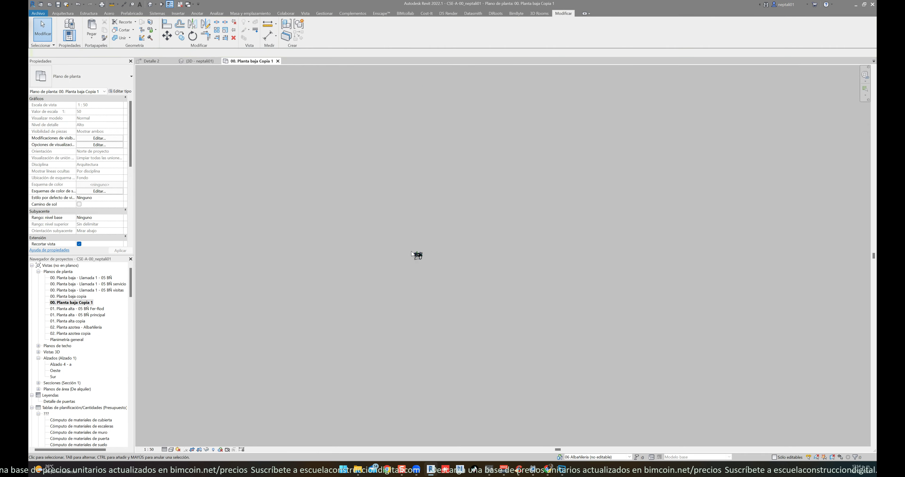
pyautogui.scroll(2, 430, 257)
pyautogui.scroll(3, 430, 258)
pyautogui.scroll(3, 443, 238)
pyautogui.scroll(3, 417, 252)
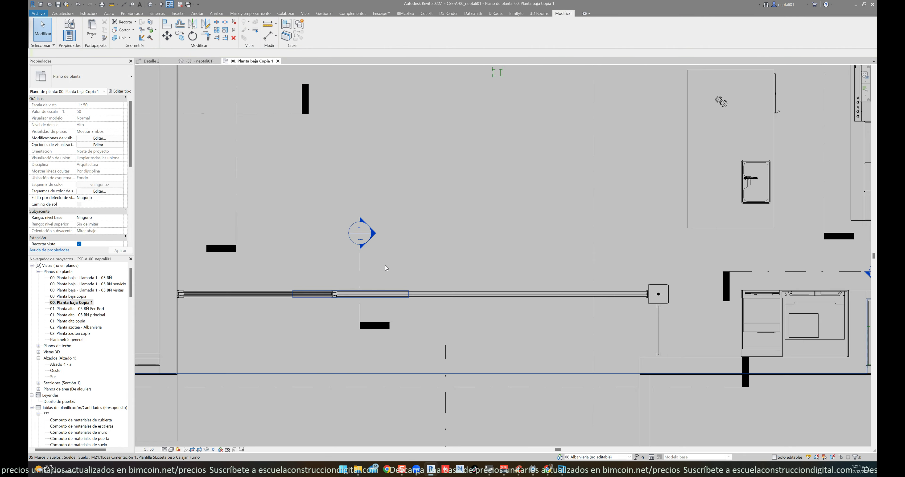
pyautogui.scroll(2, 385, 266)
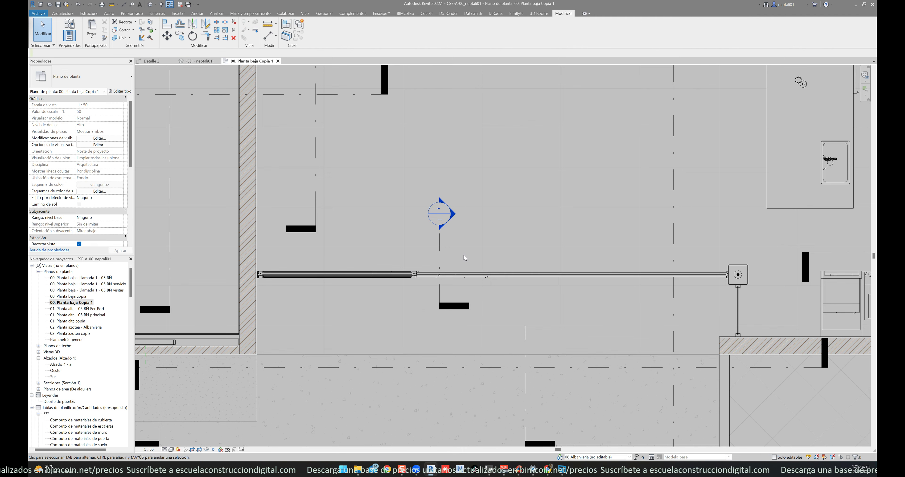
# Step: Tile the open views (WT) and locate the Entrecalle rail groove in the 3D view
pyautogui.press('w')
pyautogui.press('t')
pyautogui.moveTo(435, 301)
pyautogui.mouseDown(button='middle')
pyautogui.moveTo(432, 318)
pyautogui.moveTo(460, 381)
pyautogui.moveTo(407, 308)
pyautogui.moveTo(387, 297)
pyautogui.mouseUp(button='middle')
pyautogui.click(386, 297)
pyautogui.scroll(2, 387, 297)
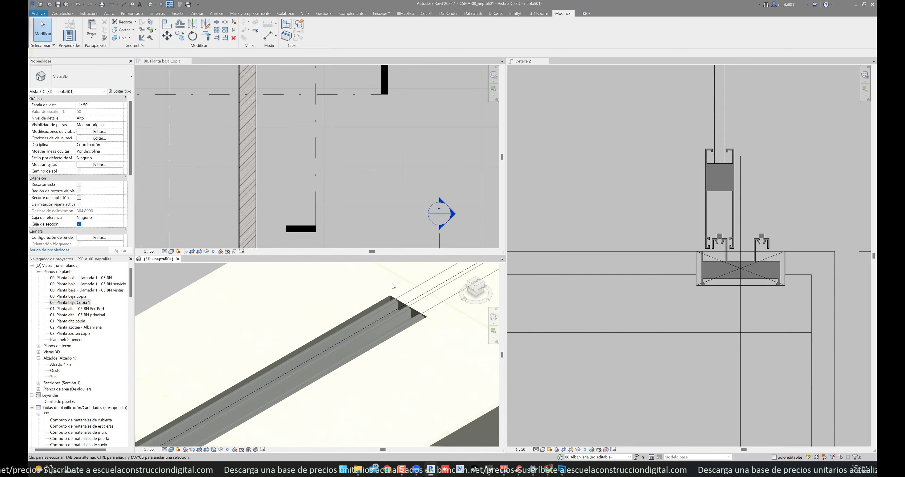
pyautogui.click(392, 298)
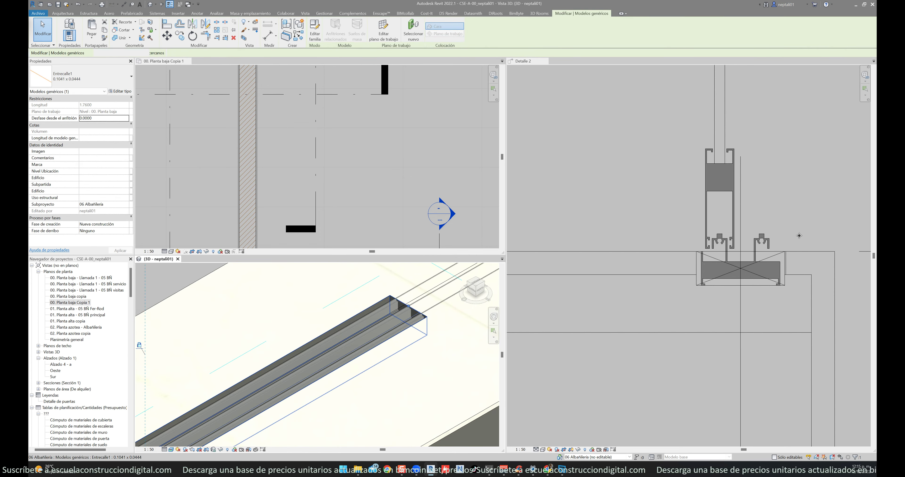
pyautogui.click(508, 97)
pyautogui.click(194, 85)
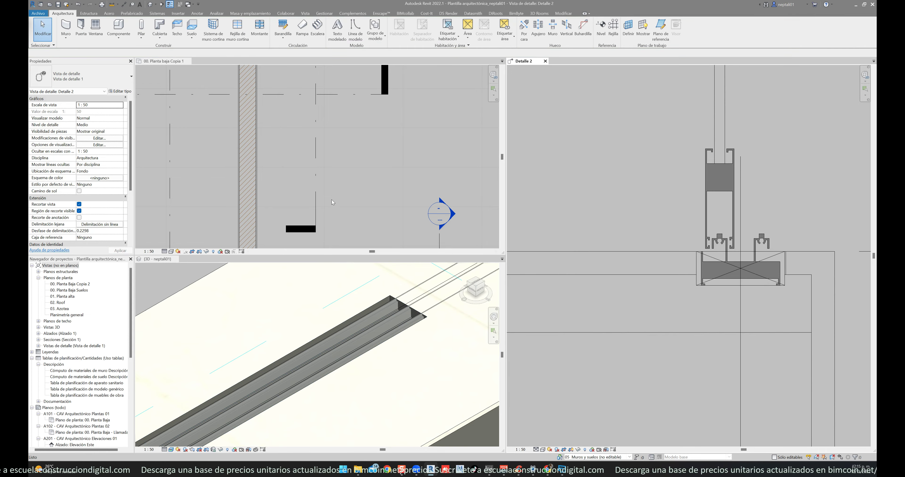
# Step: Temporarily hide the sliding window in the plan to expose the 1.7800-long rail
pyautogui.scroll(-5, 327, 170)
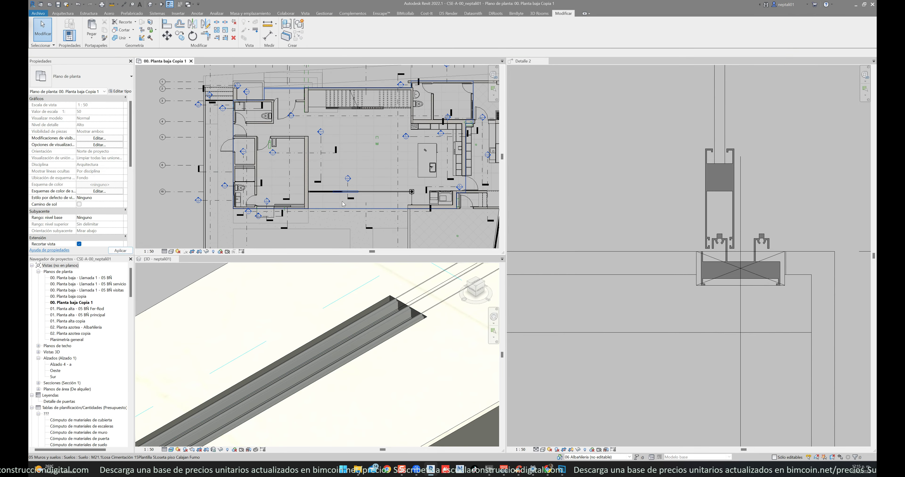
pyautogui.scroll(6, 363, 188)
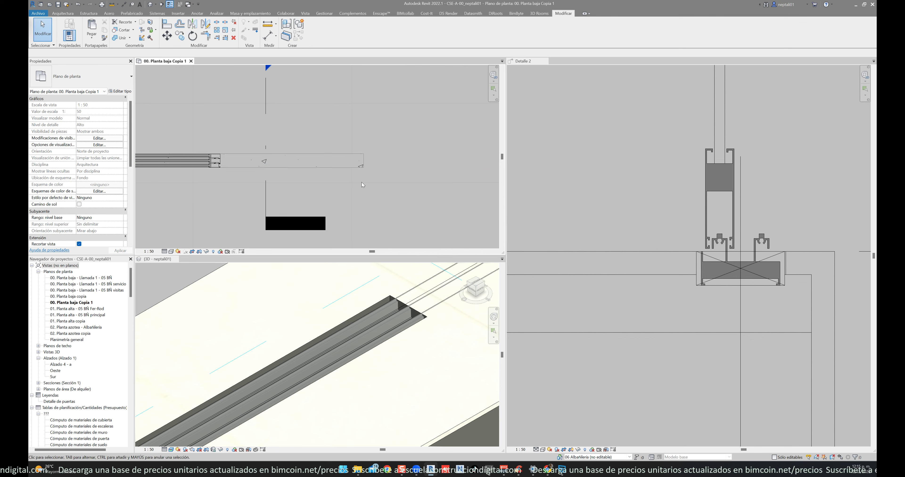
pyautogui.scroll(1, 323, 180)
pyautogui.click(328, 172)
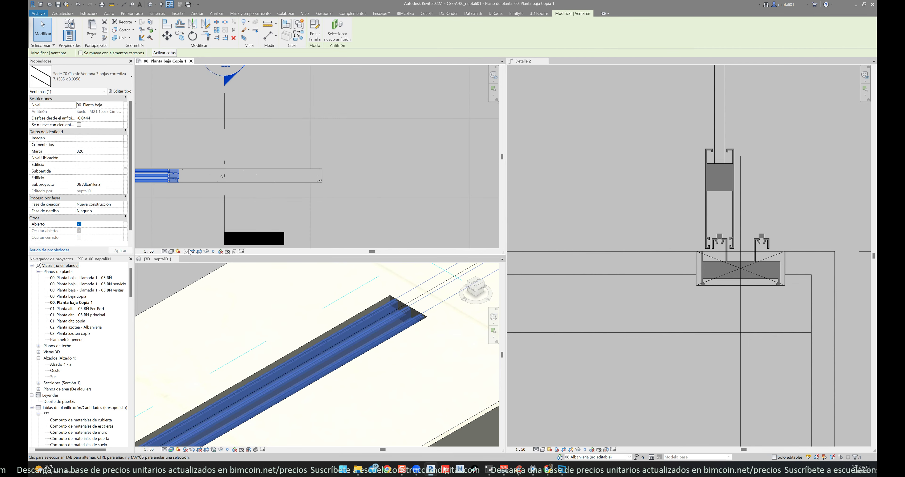
pyautogui.click(207, 253)
pyautogui.click(219, 235)
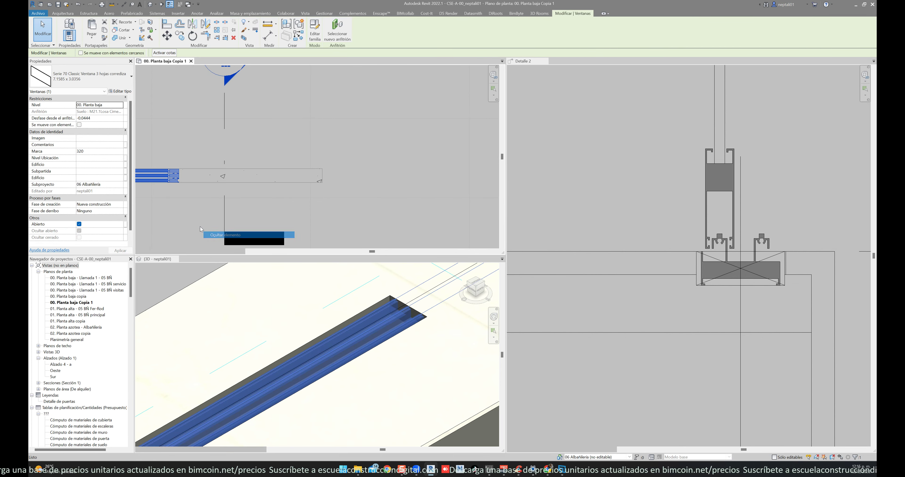
pyautogui.scroll(-2, 291, 199)
pyautogui.scroll(-1, 286, 203)
# Step: Stretch the Entrecalle1 rail's right end to snap onto the pillar edge
pyautogui.click(289, 195)
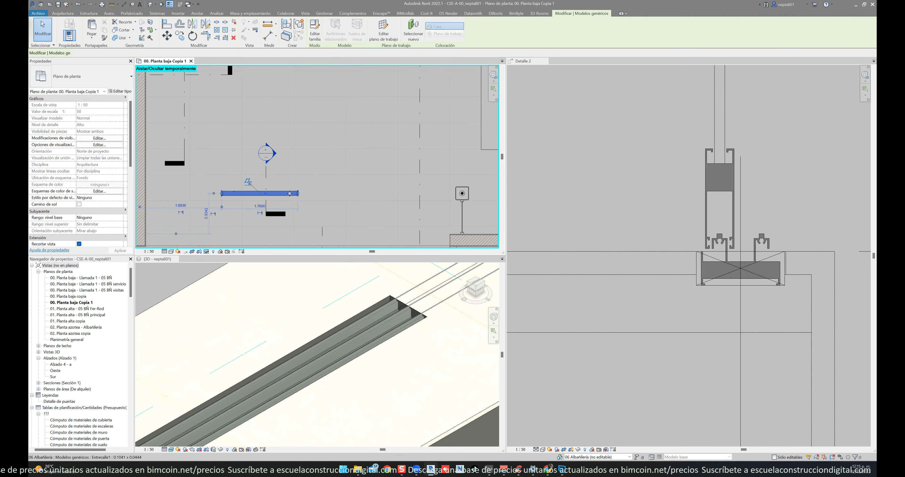
pyautogui.scroll(-1, 296, 192)
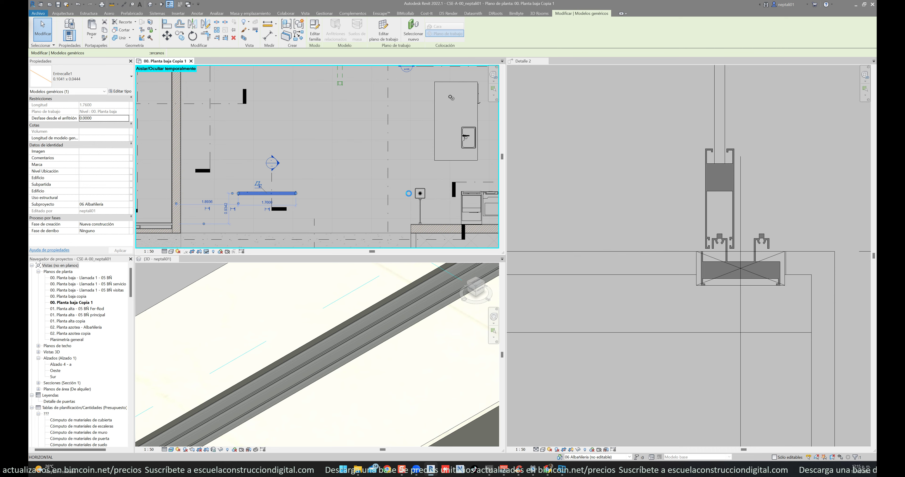
pyautogui.moveTo(409, 193); pyautogui.dragTo(409, 193)
pyautogui.scroll(3, 410, 193)
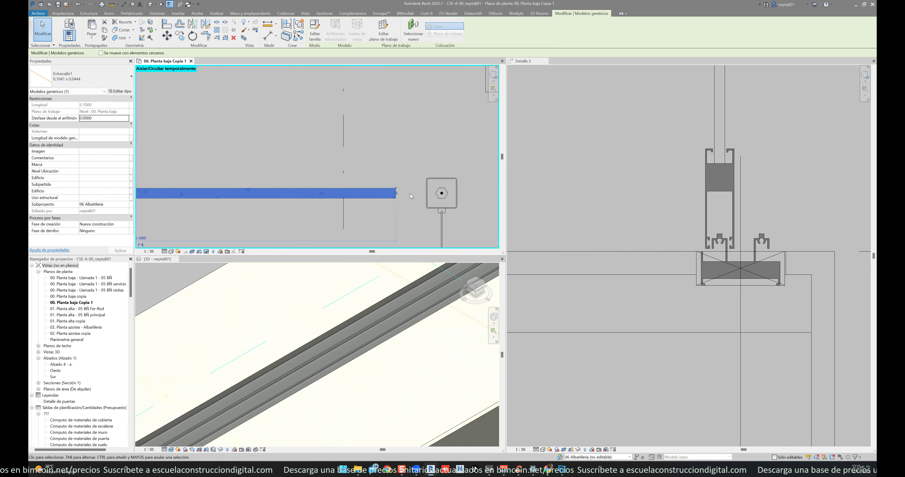
pyautogui.scroll(1, 374, 201)
pyautogui.scroll(2, 404, 197)
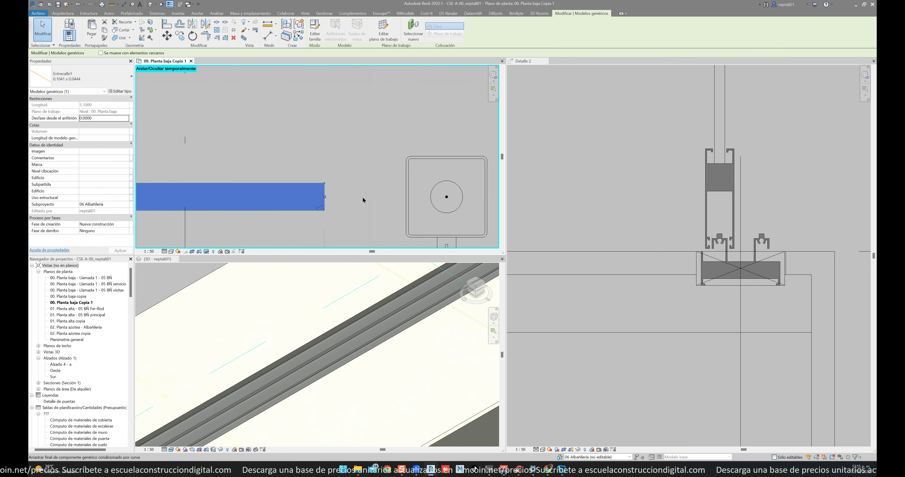
pyautogui.moveTo(405, 197); pyautogui.dragTo(399, 202)
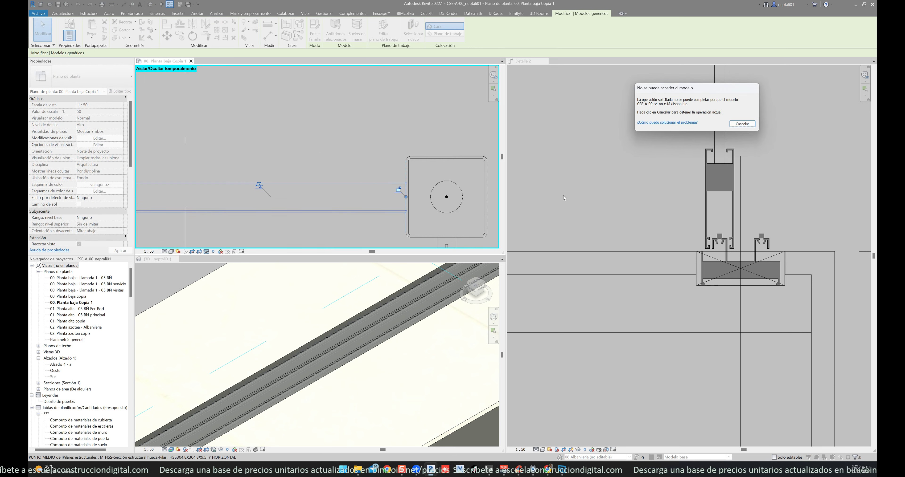
# Step: Stretch the rail's other end to the wall face, about 7.16 long overall
pyautogui.click(369, 225)
pyautogui.scroll(-3, 369, 225)
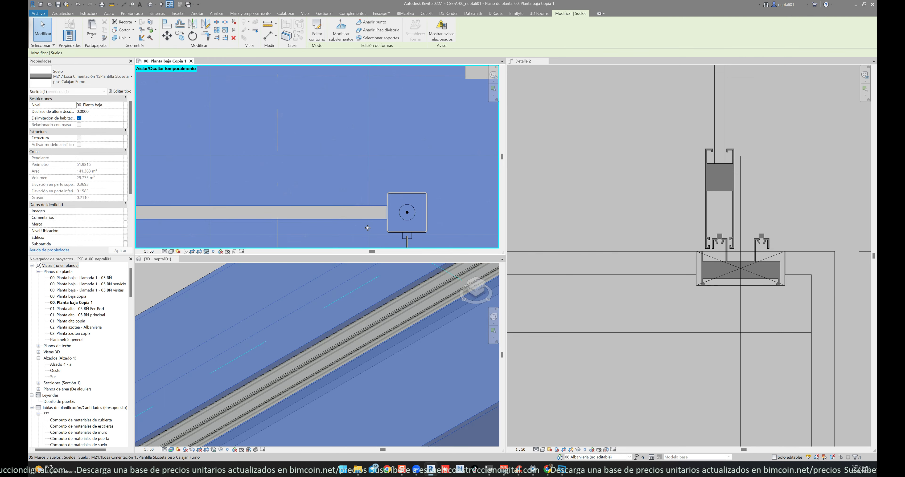
pyautogui.scroll(-3, 378, 216)
pyautogui.moveTo(379, 216); pyautogui.dragTo(275, 188, button='middle')
pyautogui.moveTo(211, 174); pyautogui.dragTo(350, 182, button='middle')
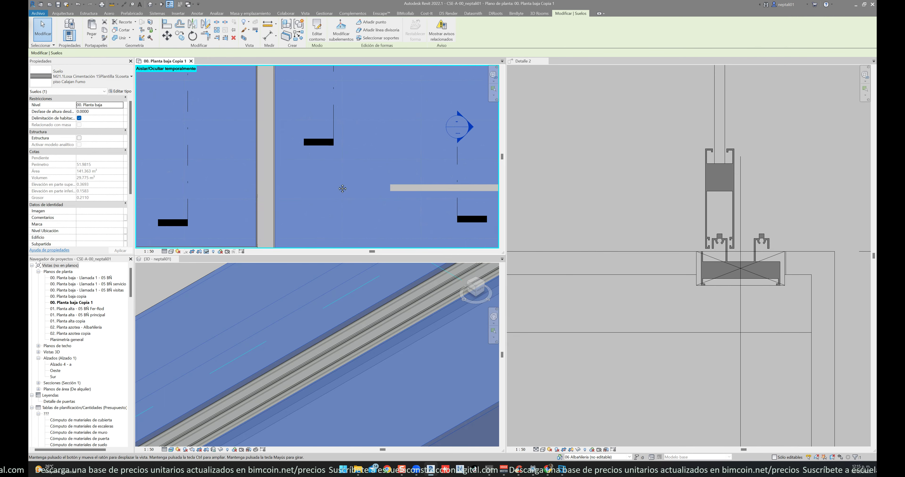
pyautogui.click(404, 188)
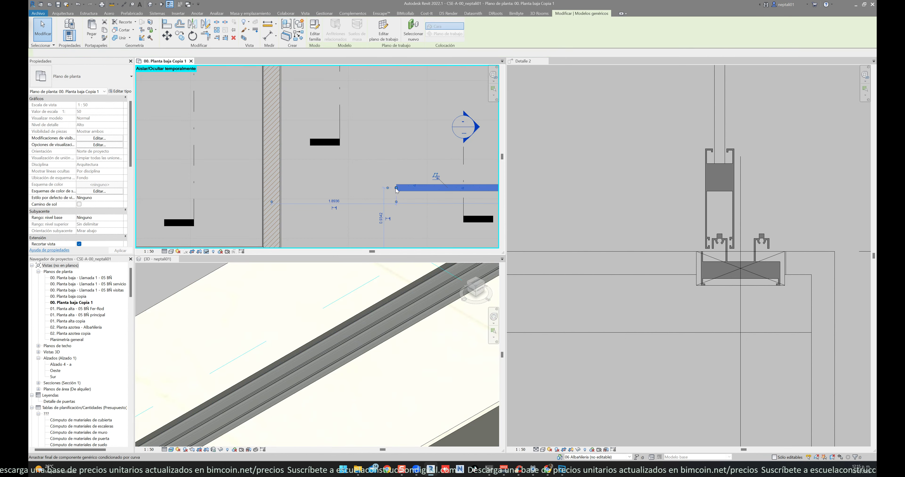
pyautogui.moveTo(285, 186); pyautogui.dragTo(285, 188)
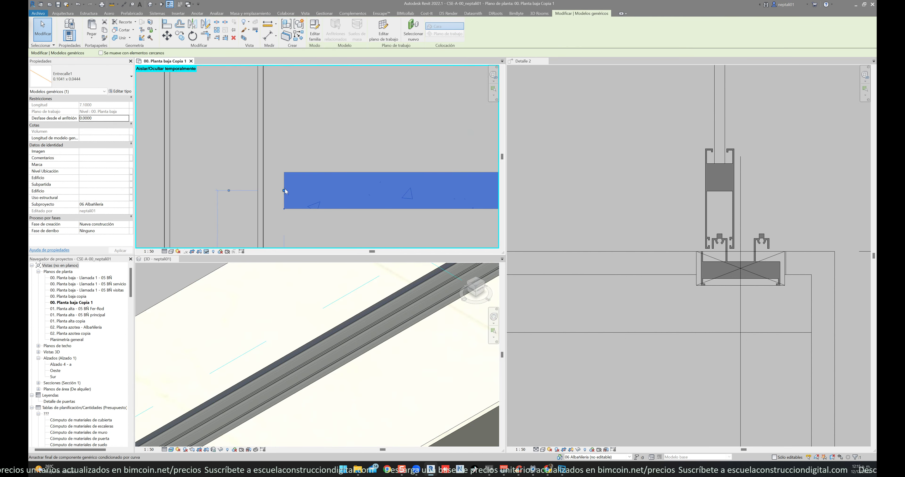
pyautogui.scroll(5, 282, 190)
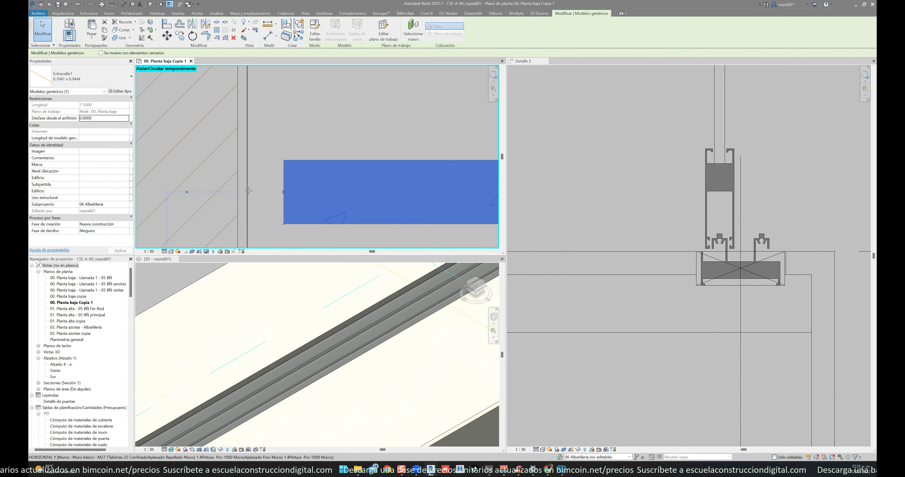
pyautogui.press('Escape')
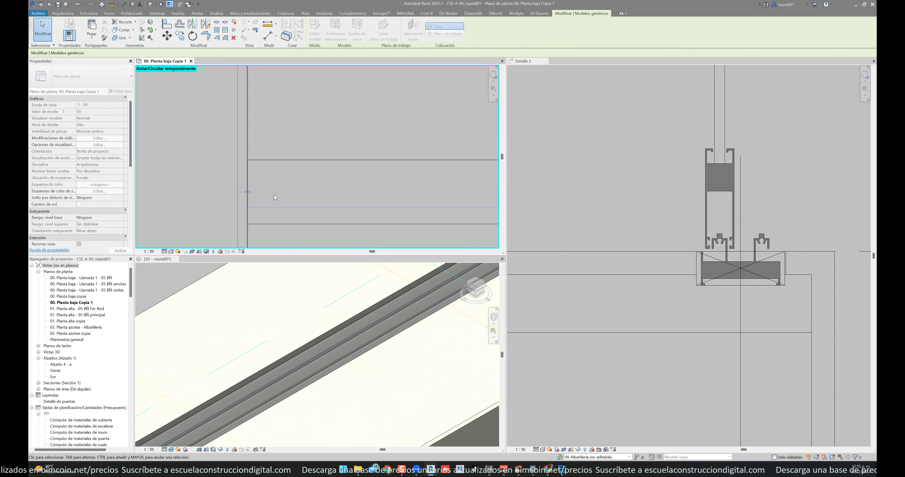
# Step: Reselect the Entrecalle1 rail to check its new full-opening length
pyautogui.click(274, 195)
pyautogui.scroll(-4, 274, 195)
pyautogui.scroll(3, 419, 359)
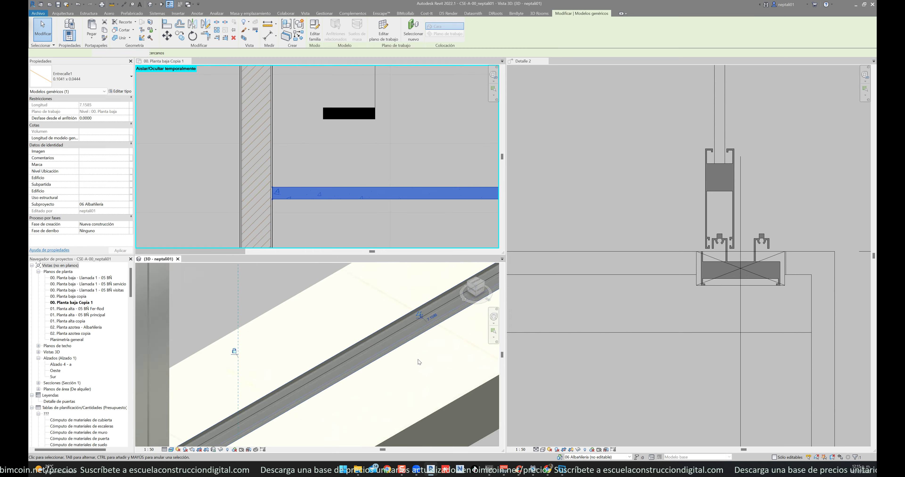
pyautogui.scroll(-3, 418, 359)
pyautogui.scroll(-2, 428, 380)
pyautogui.scroll(-1, 314, 389)
# Step: Orbit the 3D view around the sill to check the frame, slab, column and glass, then activate Detalle 2
pyautogui.click(408, 403)
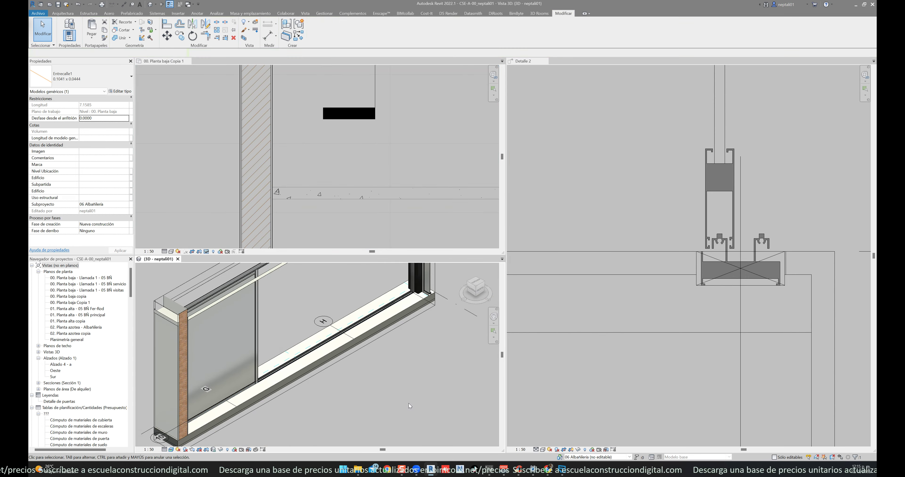
pyautogui.keyDown('shift'); pyautogui.moveTo(408, 404); pyautogui.dragTo(252, 336, button='middle'); pyautogui.keyUp('shift')
pyautogui.scroll(3, 252, 336)
pyautogui.scroll(3, 203, 330)
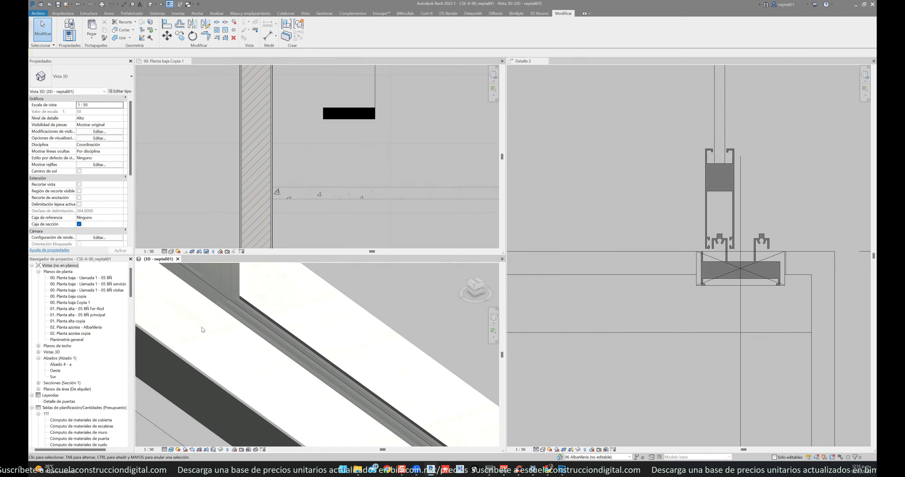
pyautogui.scroll(-2, 336, 395)
pyautogui.moveTo(336, 394)
pyautogui.keyDown('shift'); pyautogui.mouseDown(button='middle')
pyautogui.moveTo(230, 300)
pyautogui.moveTo(329, 417)
pyautogui.mouseUp(button='middle'); pyautogui.keyUp('shift')
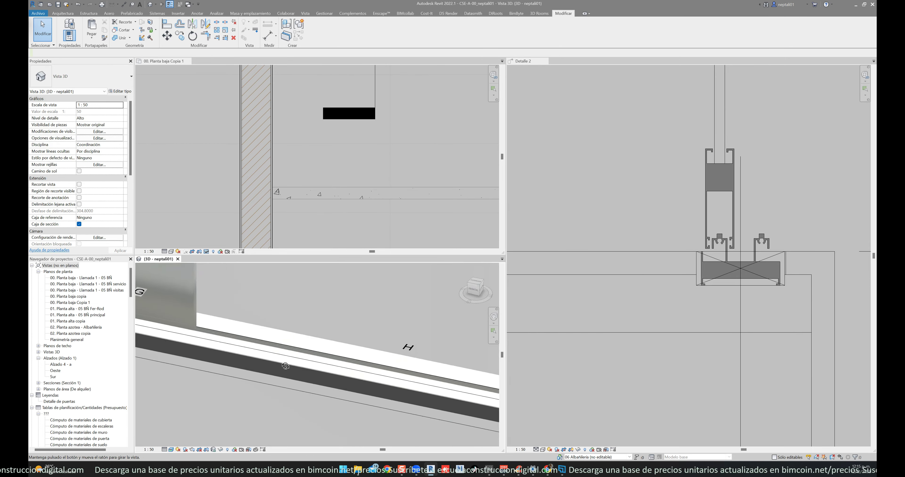
pyautogui.scroll(5, 376, 350)
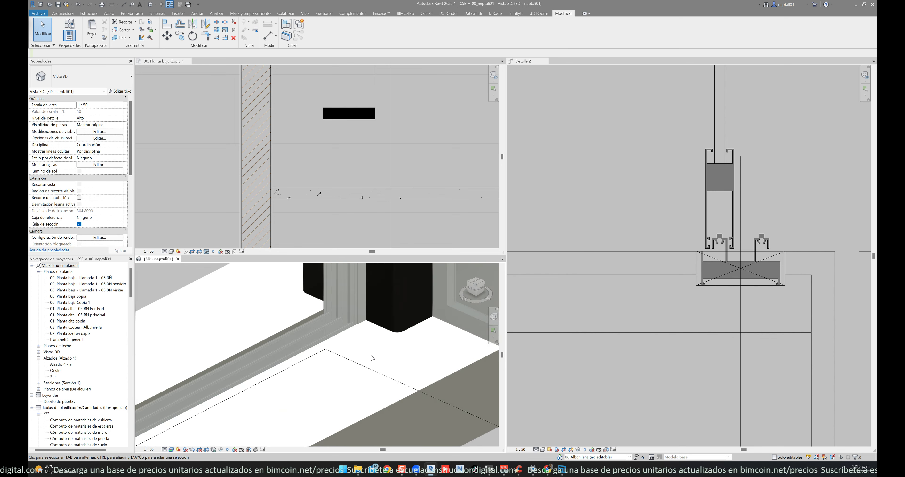
pyautogui.click(663, 299)
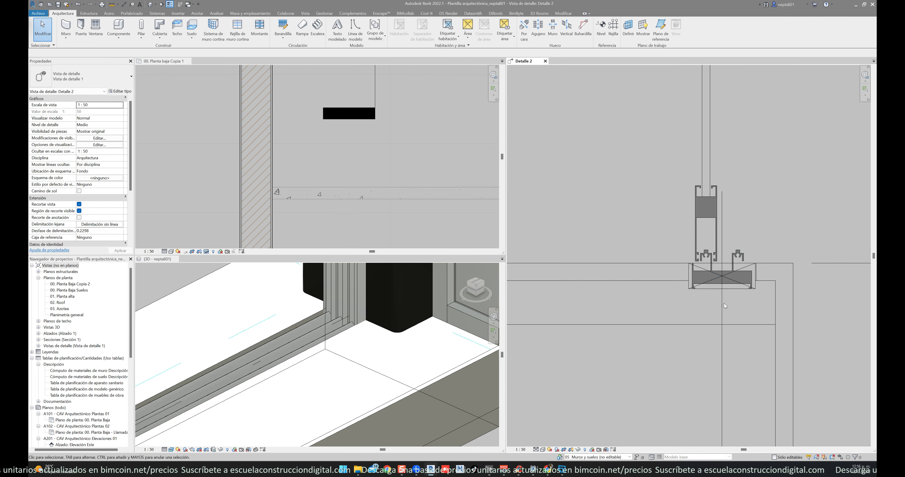
# Step: Inspect the rail recessed in the slab under the window profile in Detalle 2, then activate the 3D view
pyautogui.moveTo(739, 345); pyautogui.dragTo(694, 372, button='middle')
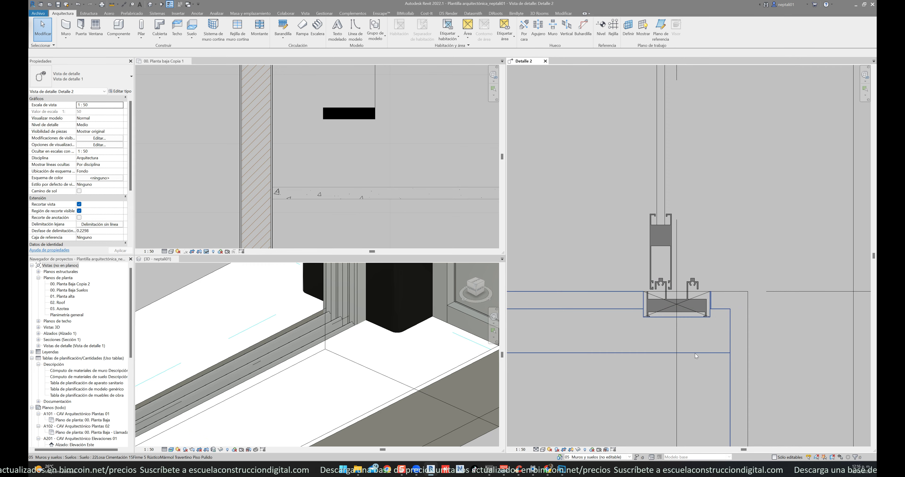
pyautogui.scroll(2, 681, 344)
pyautogui.scroll(3, 654, 332)
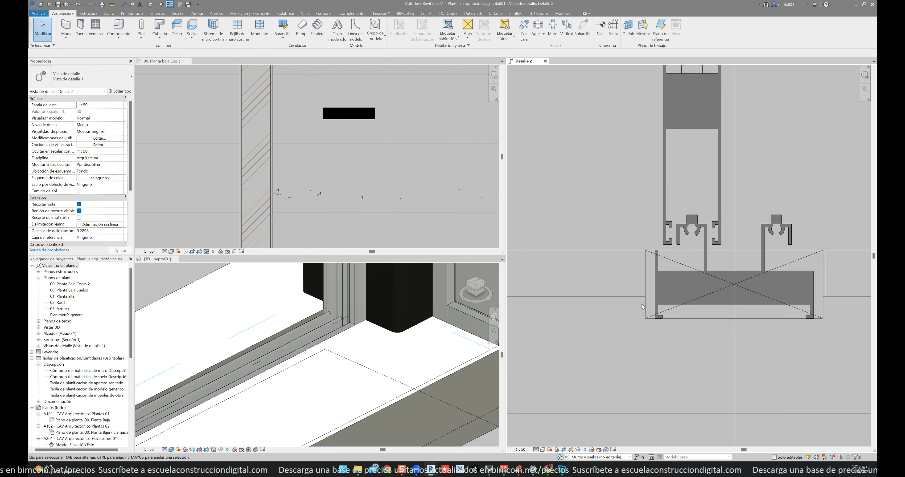
pyautogui.scroll(-3, 631, 300)
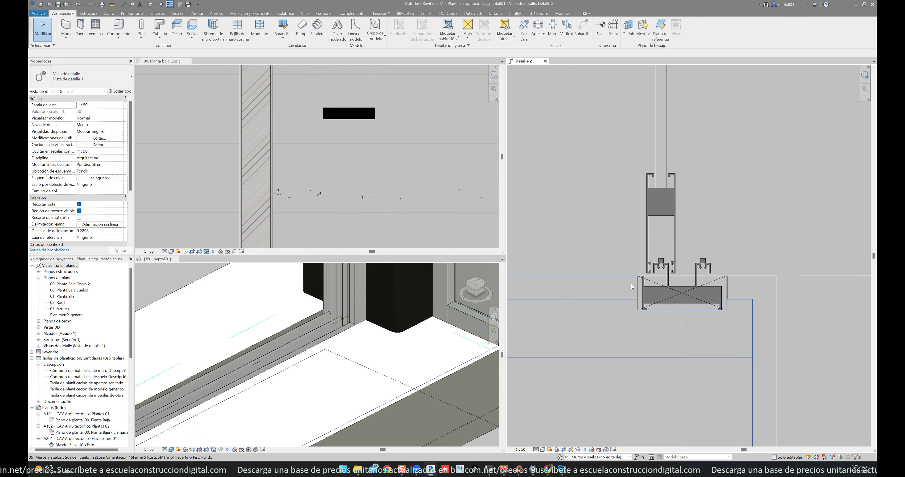
pyautogui.moveTo(745, 320); pyautogui.dragTo(729, 328, button='middle')
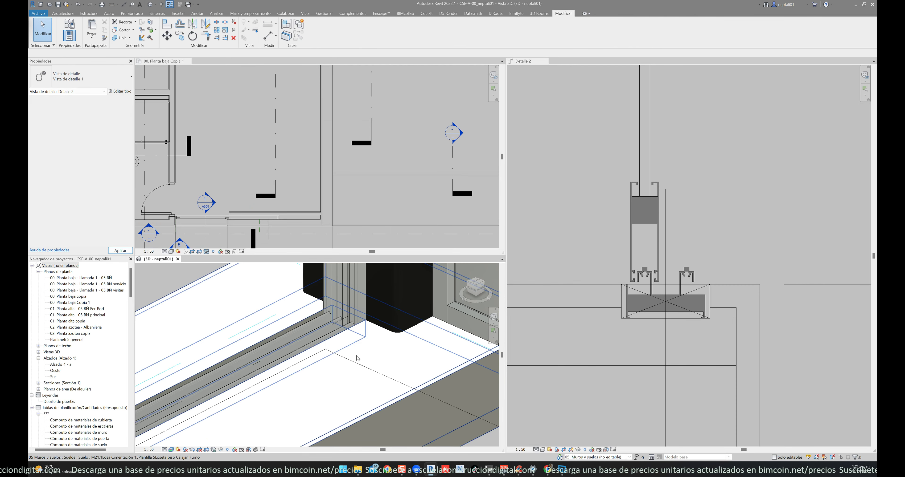
pyautogui.click(316, 273)
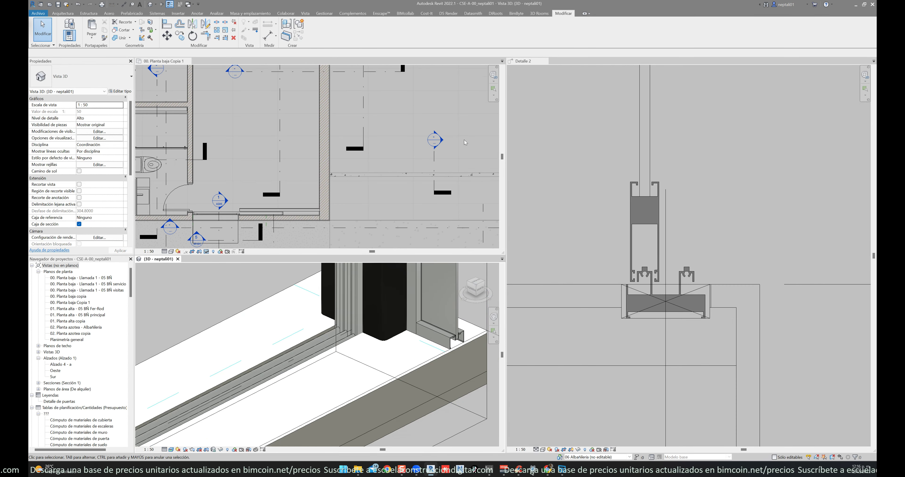
# Step: Open Sección 19 through the window and zoom in on the recessed rail at the sill
pyautogui.doubleClick(445, 138)
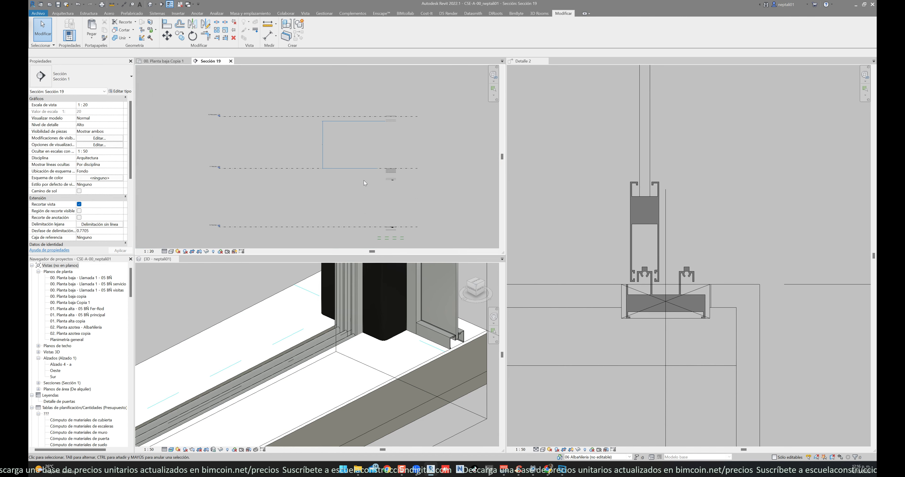
pyautogui.scroll(4, 394, 211)
pyautogui.scroll(3, 385, 183)
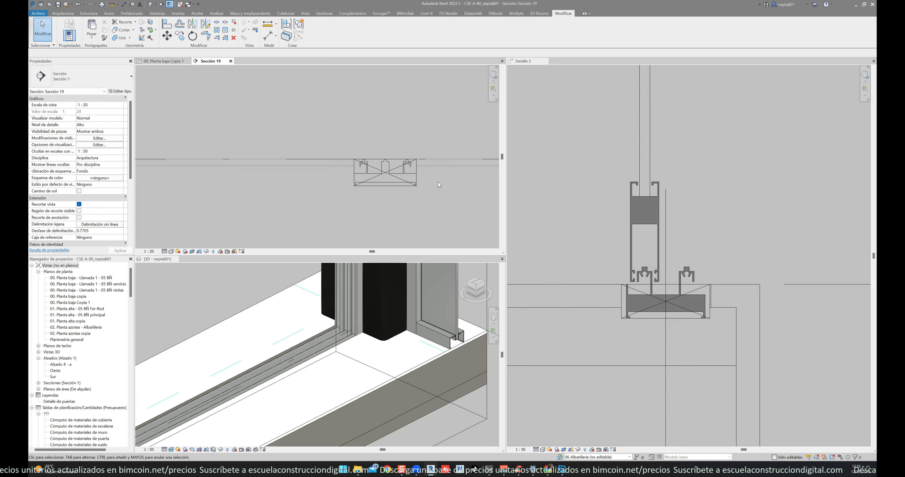
pyautogui.scroll(-3, 435, 189)
# Step: Zoom out and orbit the 3D view to show the whole sliding window above its rail
pyautogui.click(378, 360)
pyautogui.scroll(-3, 381, 352)
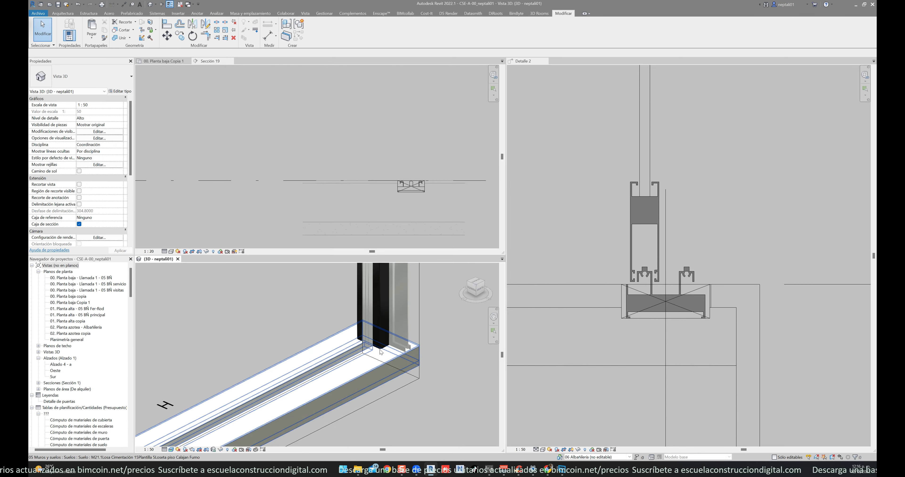
pyautogui.scroll(-5, 381, 352)
pyautogui.moveTo(381, 352)
pyautogui.keyDown('shift'); pyautogui.mouseDown(button='middle')
pyautogui.moveTo(410, 390)
pyautogui.moveTo(408, 373)
pyautogui.moveTo(417, 401)
pyautogui.moveTo(363, 378)
pyautogui.moveTo(434, 387)
pyautogui.mouseUp(button='middle'); pyautogui.keyUp('shift')
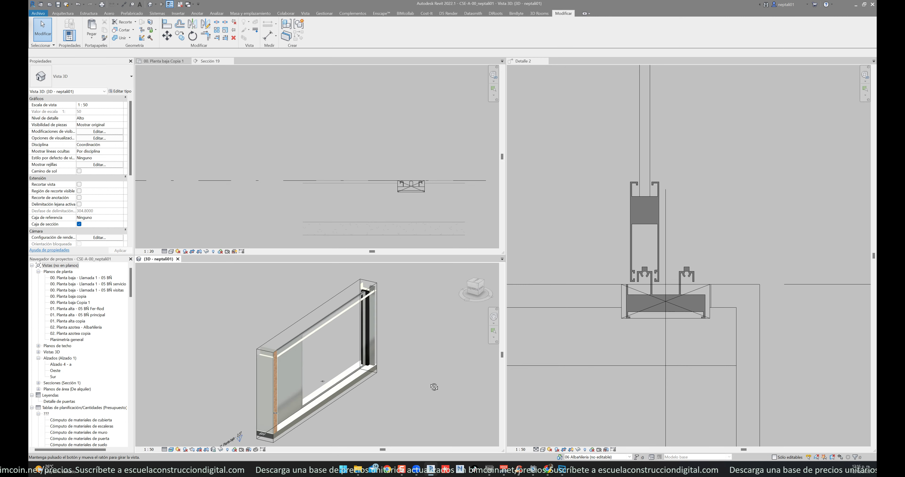